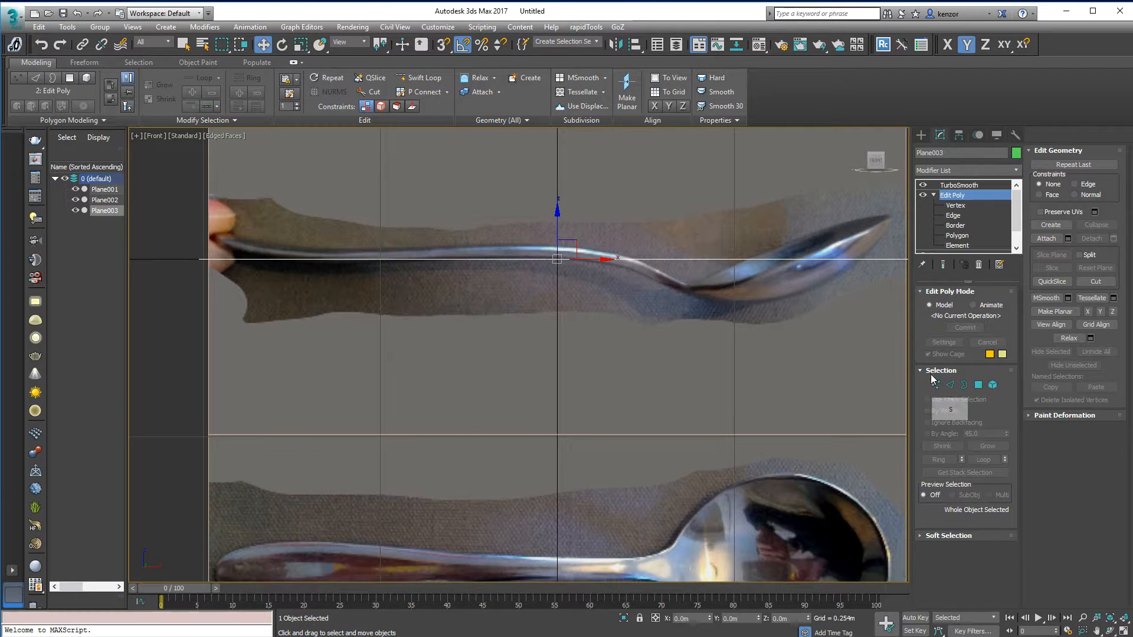
Step: Raise the middle handle vertices of the spoon mesh to follow the handle's curve in the side reference
left_click(935, 384)
left_click_drag(559, 226, 559, 214)
middle_click_drag(660, 242, 611, 242)
left_click_drag(627, 252, 668, 289)
middle_click_drag(658, 221, 633, 235)
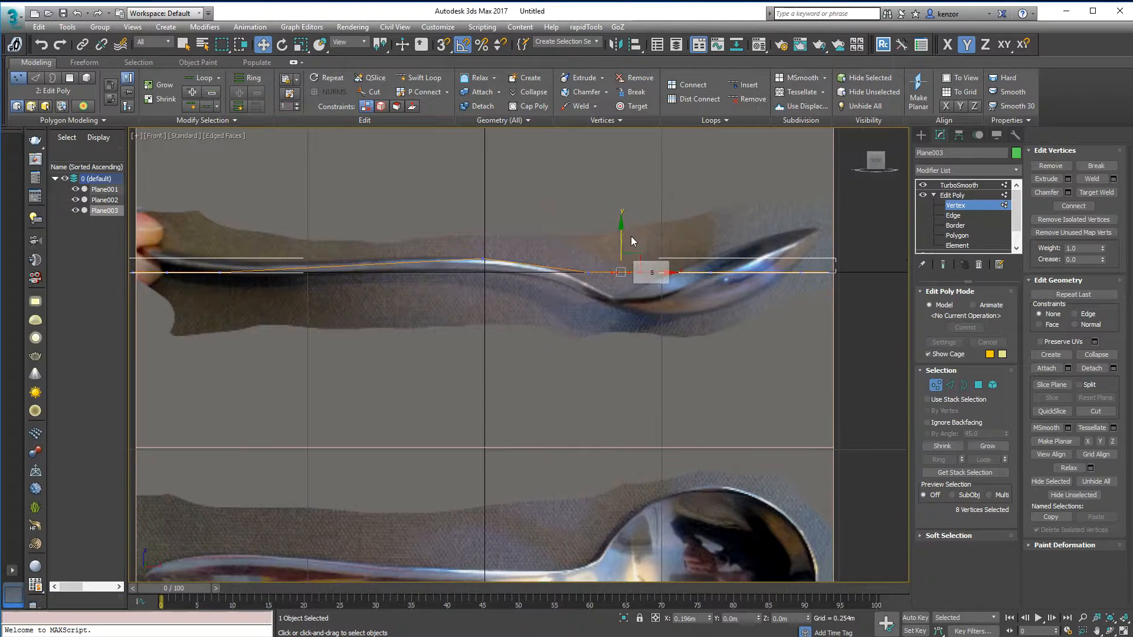
left_click_drag(615, 215, 848, 308)
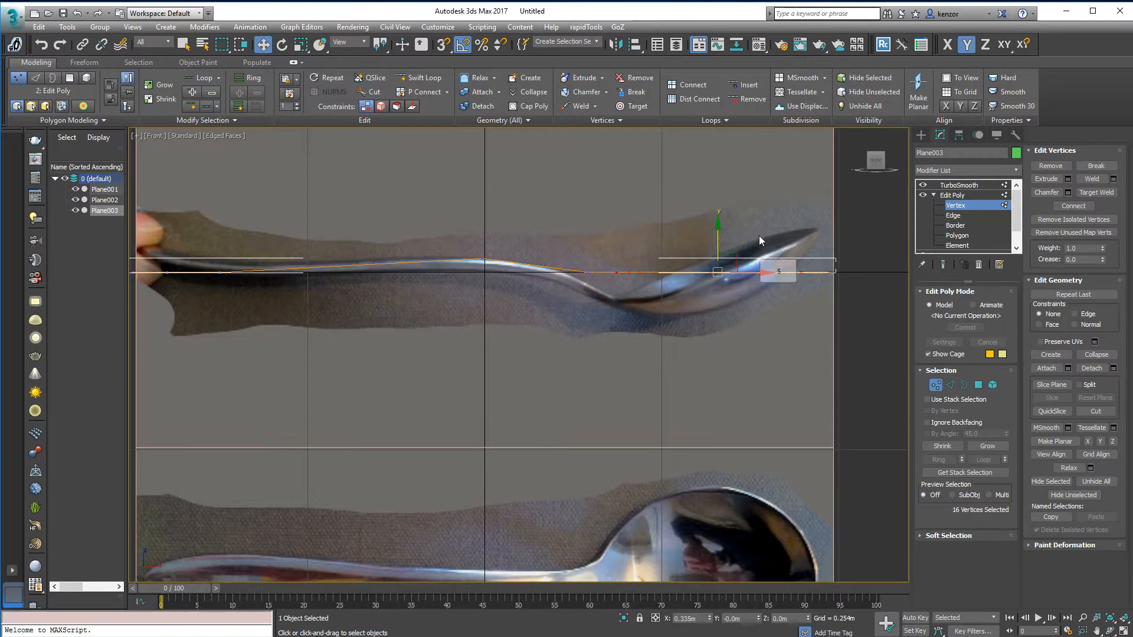
key("e")
key("w")
key("e")
mouse_move(749, 251)
middle_mouse_down("alt")
mouse_move(727, 265)
mouse_move(734, 250)
middle_mouse_up("alt")
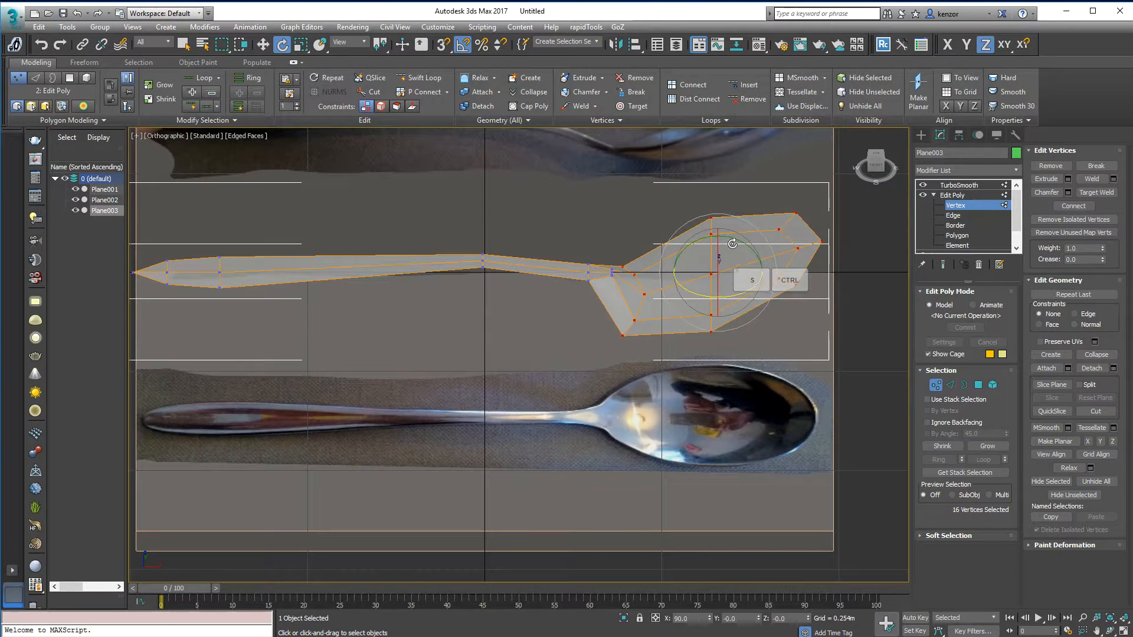
key("ctrl+z")
Step: Rotate all the bowl and lower neck vertices to match the bowl's tilt, and shift them into line with the side reference
left_click_drag(578, 209, 838, 354)
key("f")
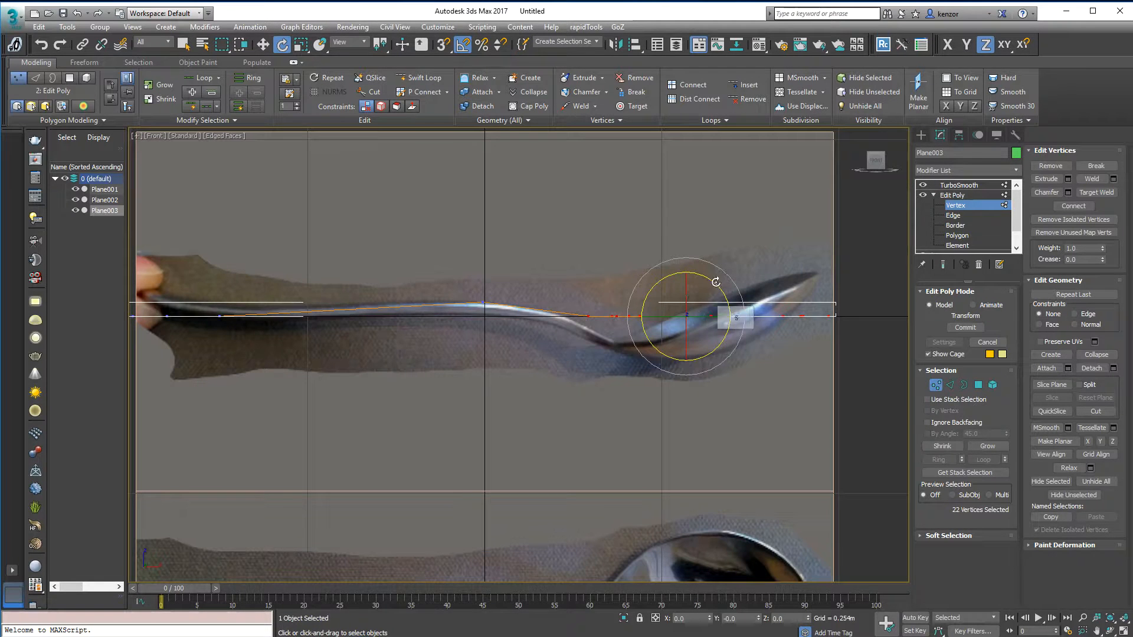
left_click_drag(711, 281, 708, 270)
middle_click_drag(707, 270, 864, 170, "alt")
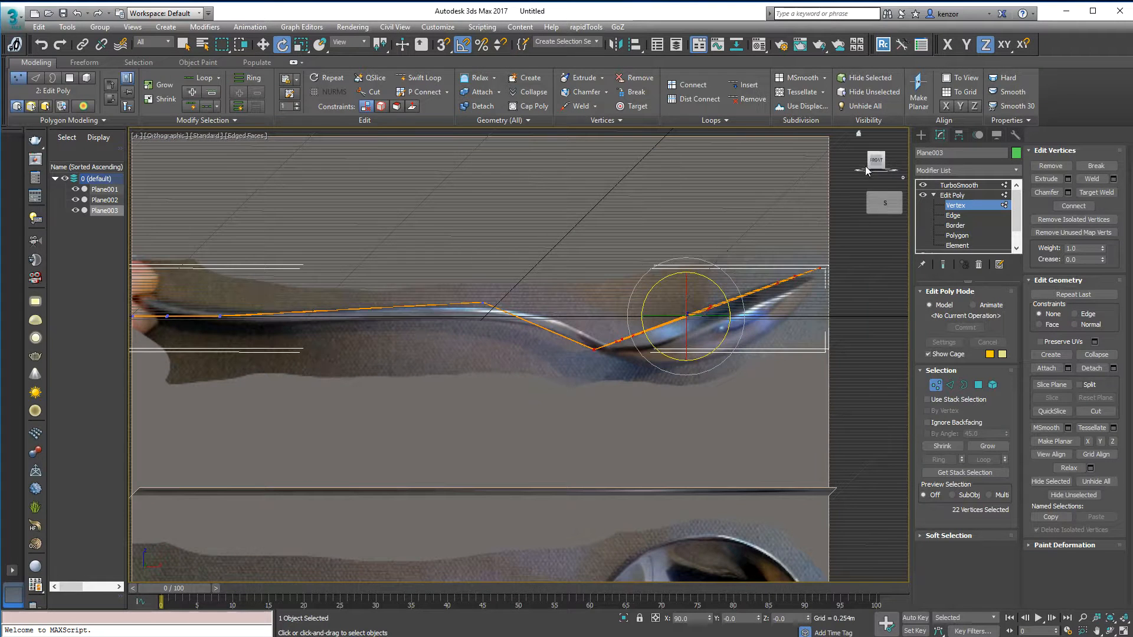
left_click(878, 160)
key("w")
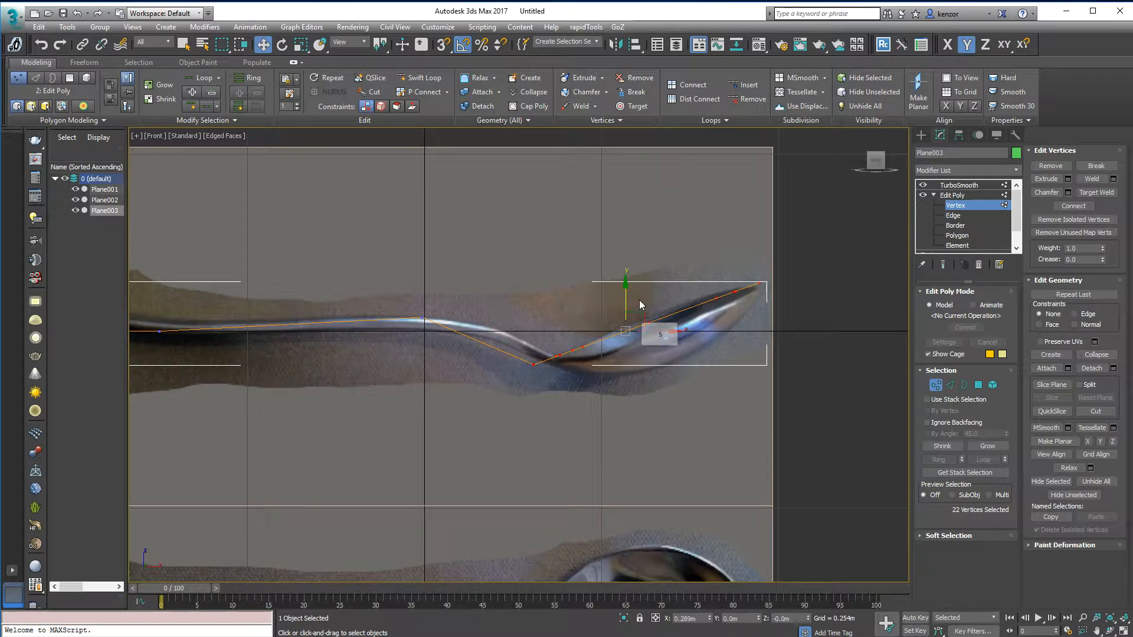
left_click_drag(640, 311, 650, 313)
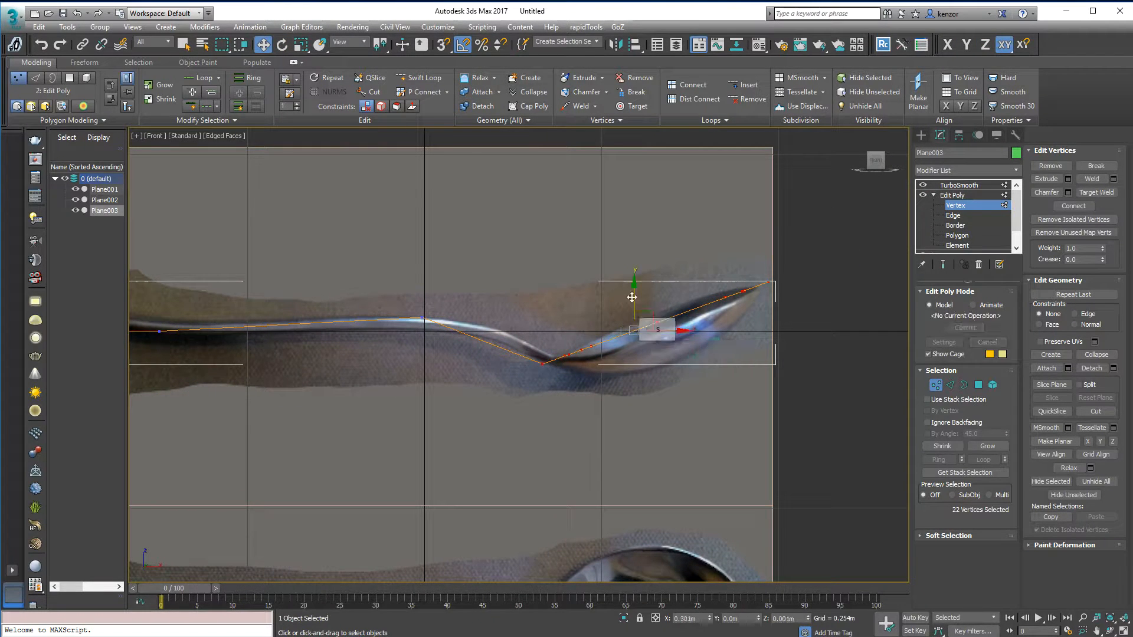
Step: Move the vertices at the handle's grip end and middle bend onto the spoon's side profile in the front view
mouse_move(533, 354)
middle_mouse_down("alt")
mouse_move(540, 373)
mouse_move(533, 348)
middle_mouse_up("alt")
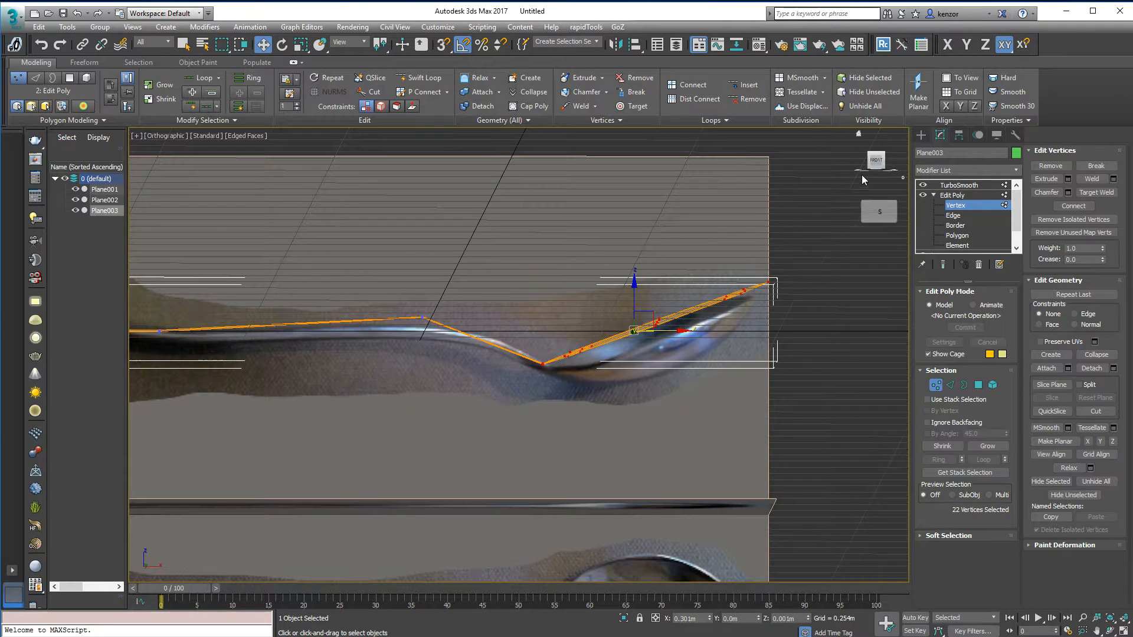
left_click(876, 161)
mouse_move(636, 263)
middle_mouse_down("alt")
mouse_move(638, 314)
mouse_move(621, 249)
middle_mouse_up("alt")
left_click(874, 162)
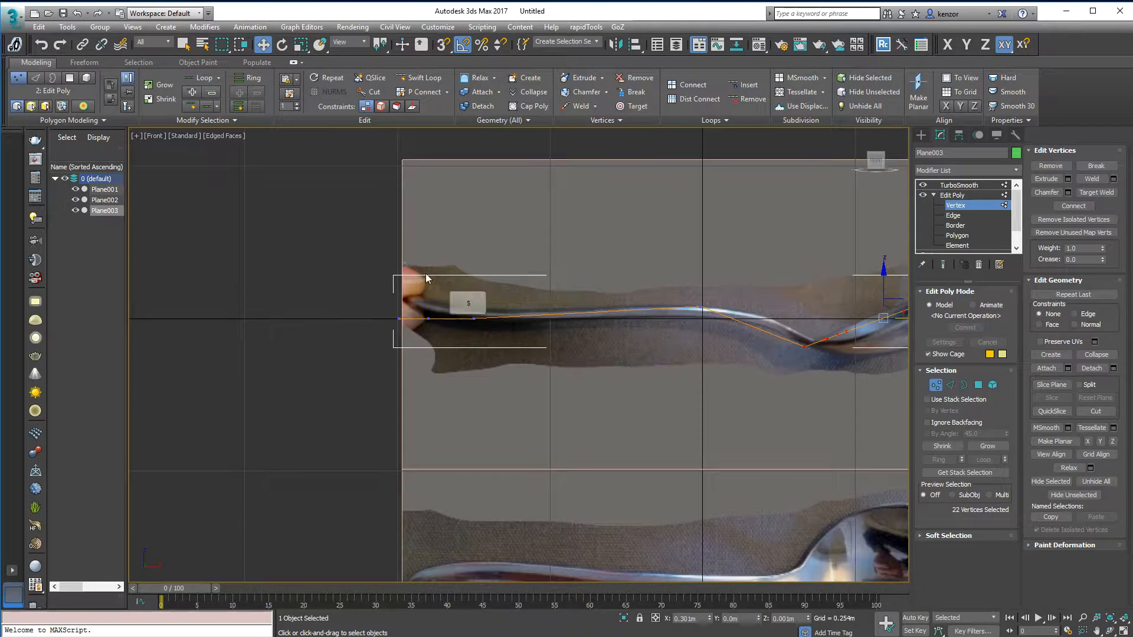
left_click_drag(374, 287, 448, 337)
key("e")
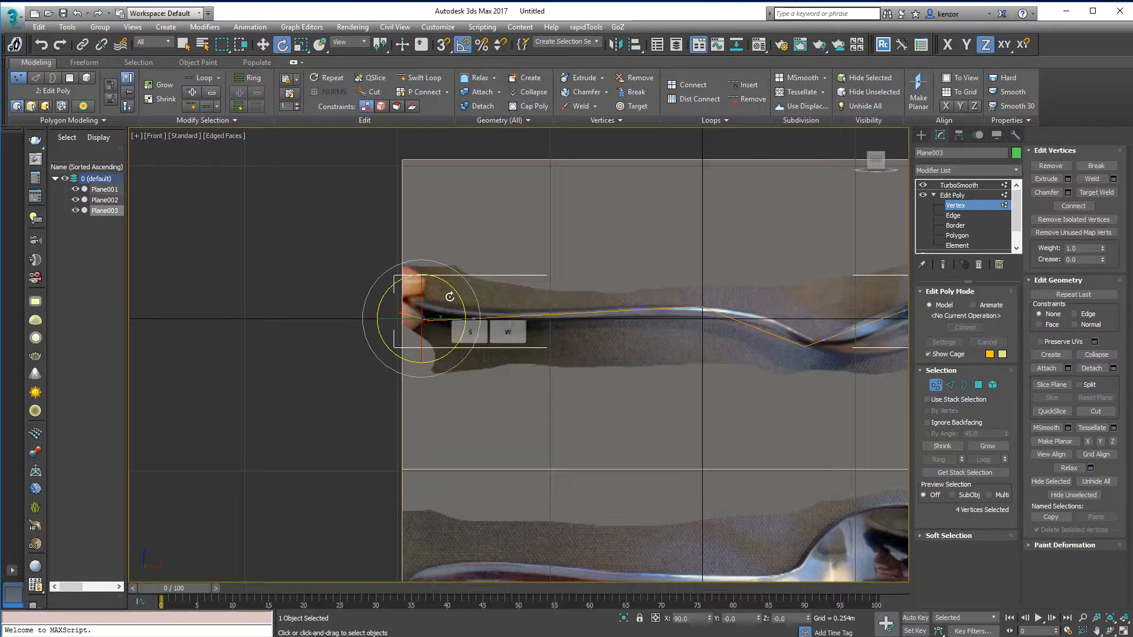
key("w")
left_click_drag(437, 301, 496, 299)
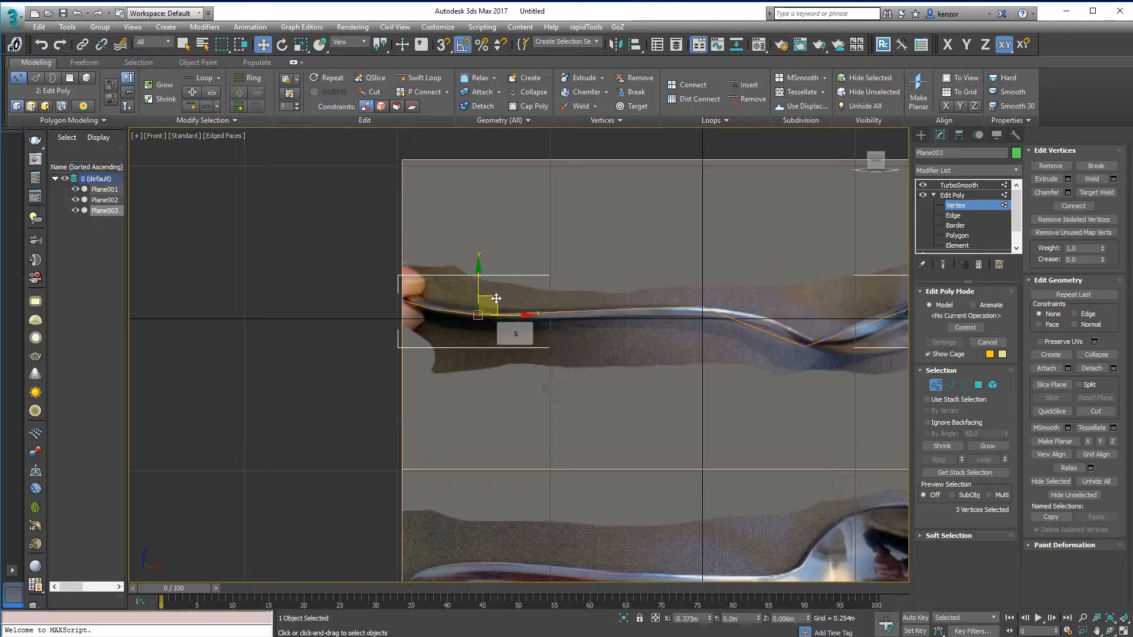
left_click_drag(720, 290, 726, 297)
middle_click_drag(747, 262, 674, 267)
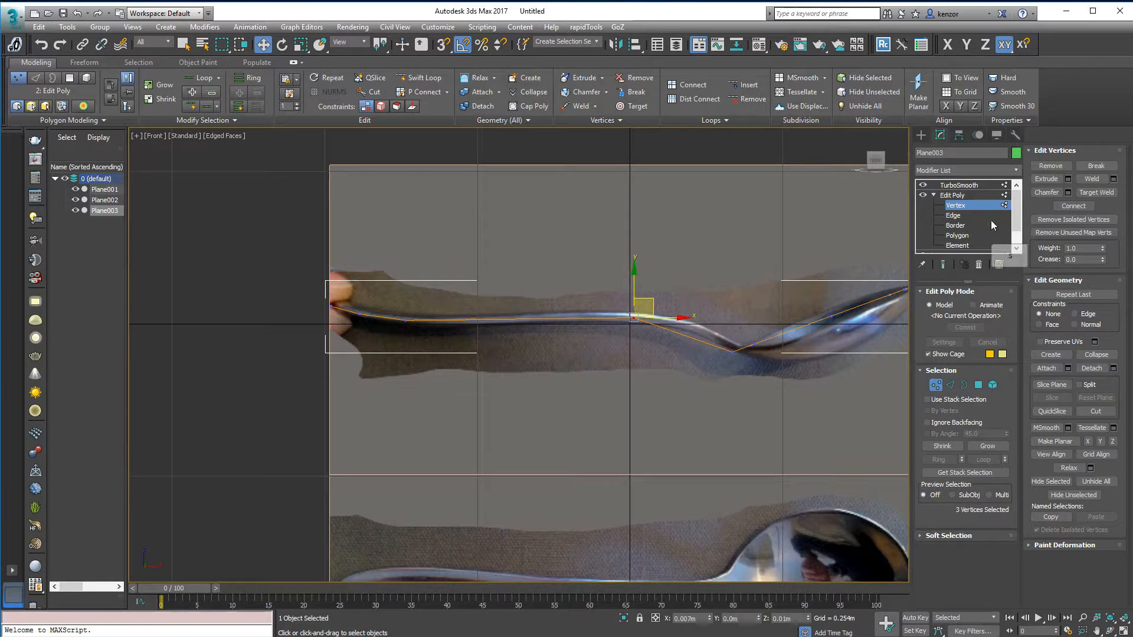
Step: Leave vertex editing and show the smoothed end result to compare the profile with the side reference
left_click(1003, 205)
left_click(938, 264)
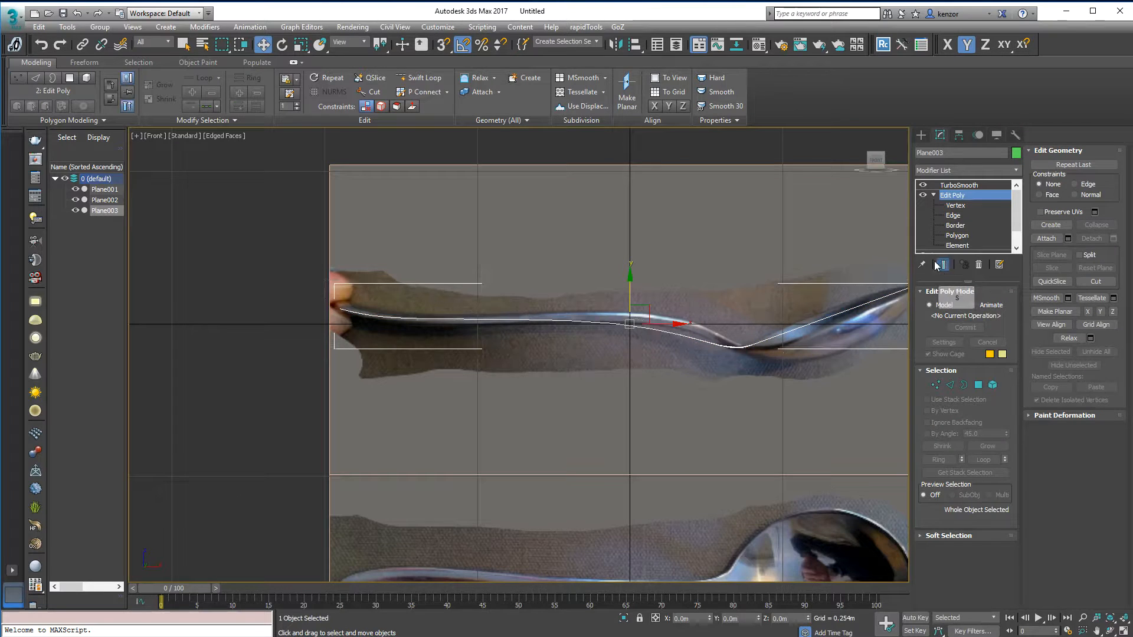
middle_click_drag(726, 281, 650, 275, "alt")
left_click(874, 161)
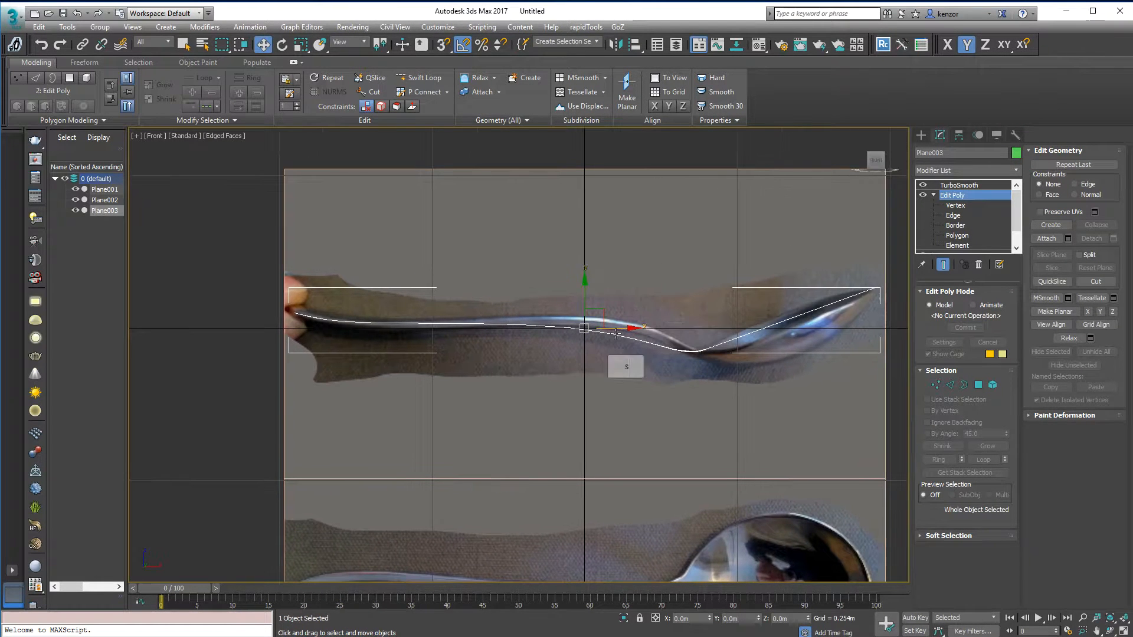
Step: Insert an edge loop across the neck between handle and bowl with Swift Loop, and raise it onto the reference curve
left_click(951, 385)
middle_click_drag(722, 327, 679, 225, "alt")
left_click(425, 79)
middle_click_drag(649, 348, 676, 260, "alt")
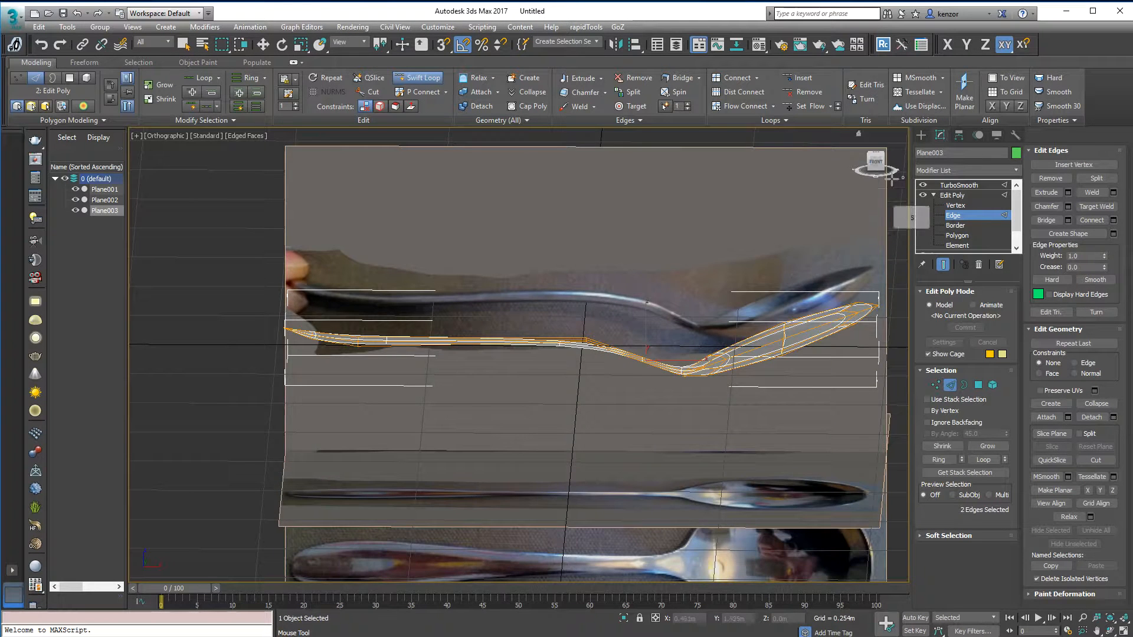
left_click(876, 162)
right_click(665, 344)
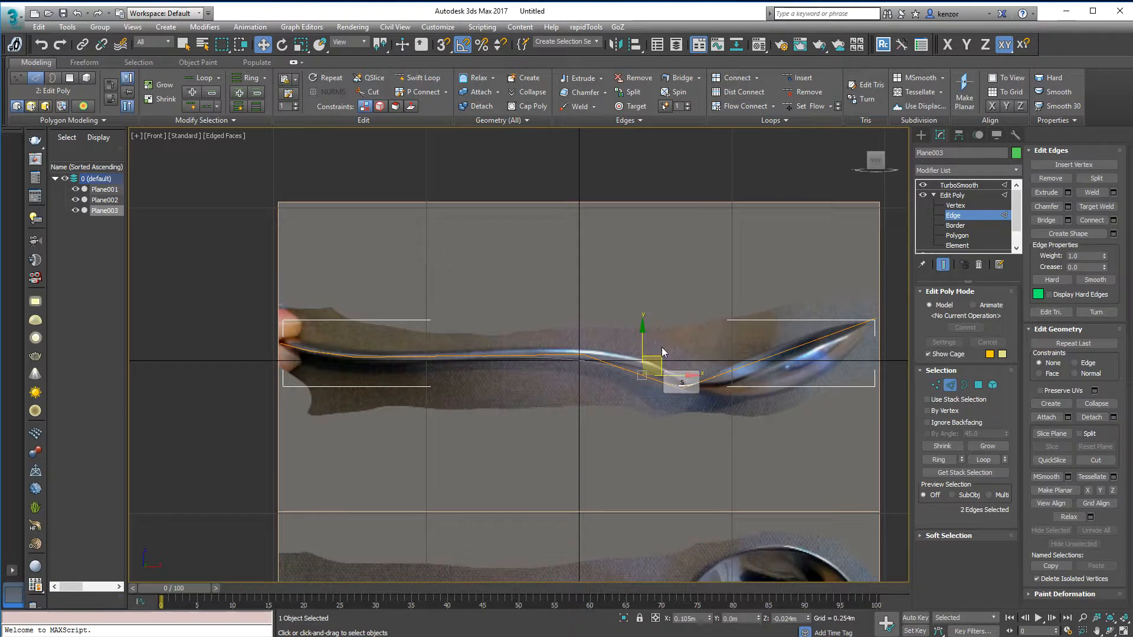
left_click_drag(660, 358, 670, 344)
Step: Raise the vertices at the handle's middle bend to about Z 0.028 m so the smoothed profile follows the reference
left_click_drag(541, 335, 599, 373)
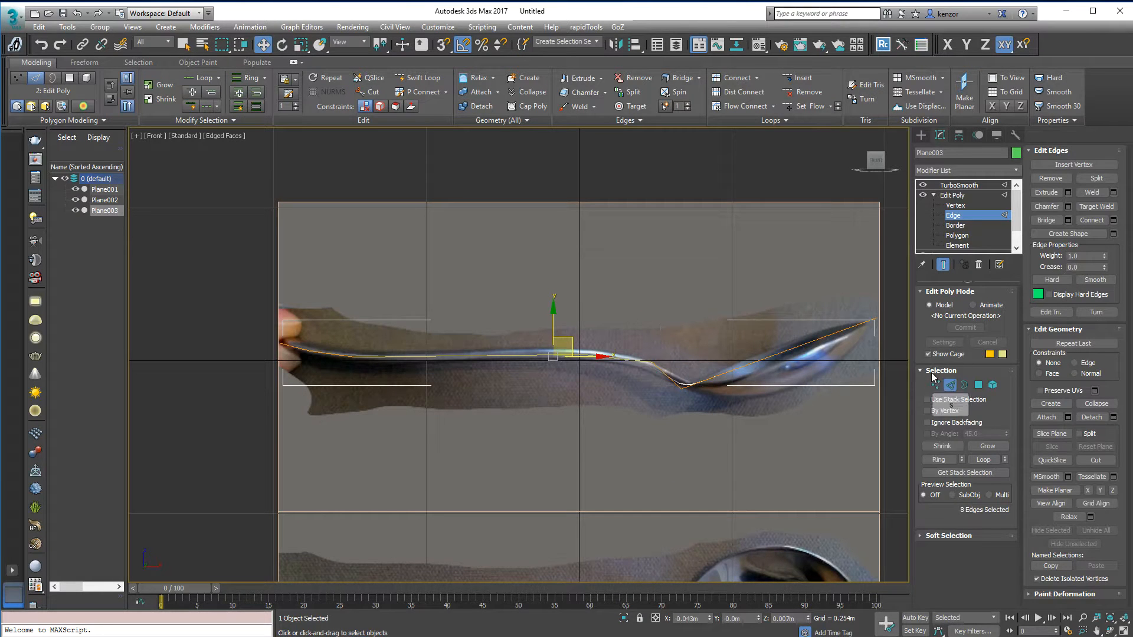
key("1")
left_click_drag(603, 336, 606, 325)
middle_click_drag(594, 340, 616, 317)
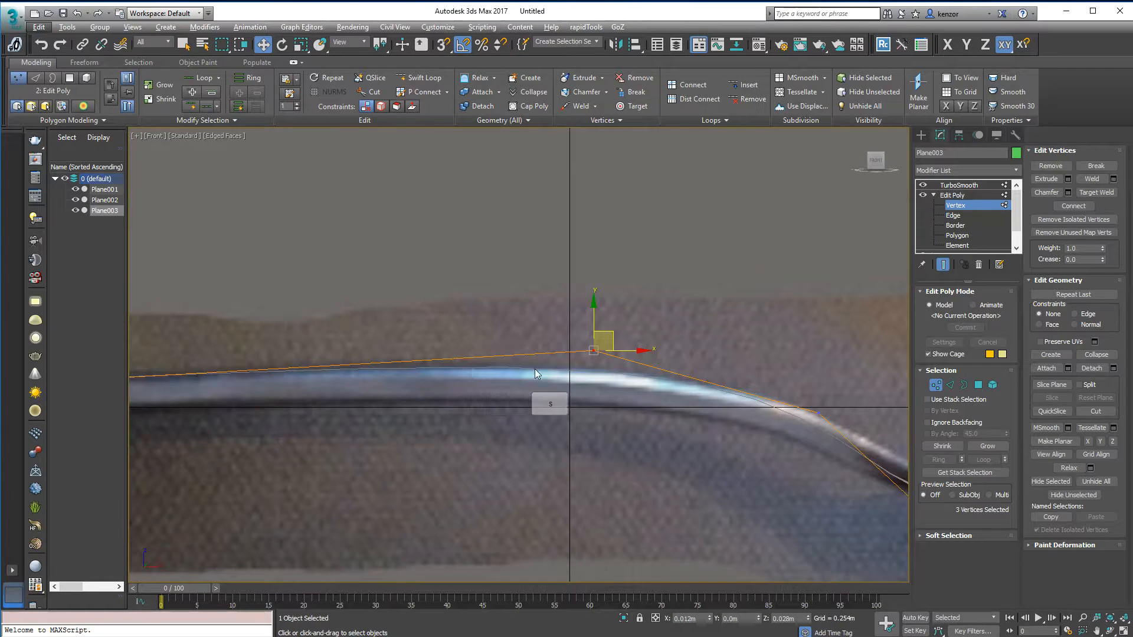
middle_click_drag(535, 369, 561, 373, "alt")
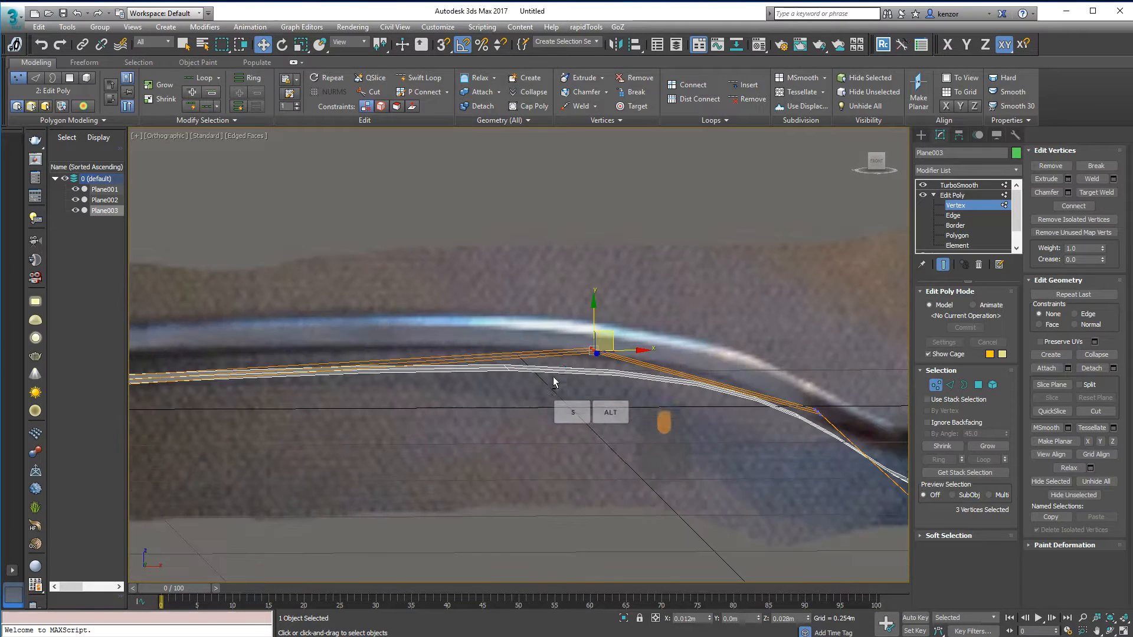
left_click(874, 171)
left_click_drag(683, 254, 683, 252)
middle_click_drag(549, 289, 552, 245, "ctrl+alt")
Step: Adjust the handle vertices near the grip end to about Z 0.01 m, following the side reference
left_click_drag(421, 267, 518, 329)
left_click_drag(435, 263, 441, 260)
left_click(533, 251)
left_click_drag(349, 265, 496, 278)
left_click(451, 264)
middle_click_drag(649, 254, 511, 275)
middle_click_drag(826, 277, 554, 256)
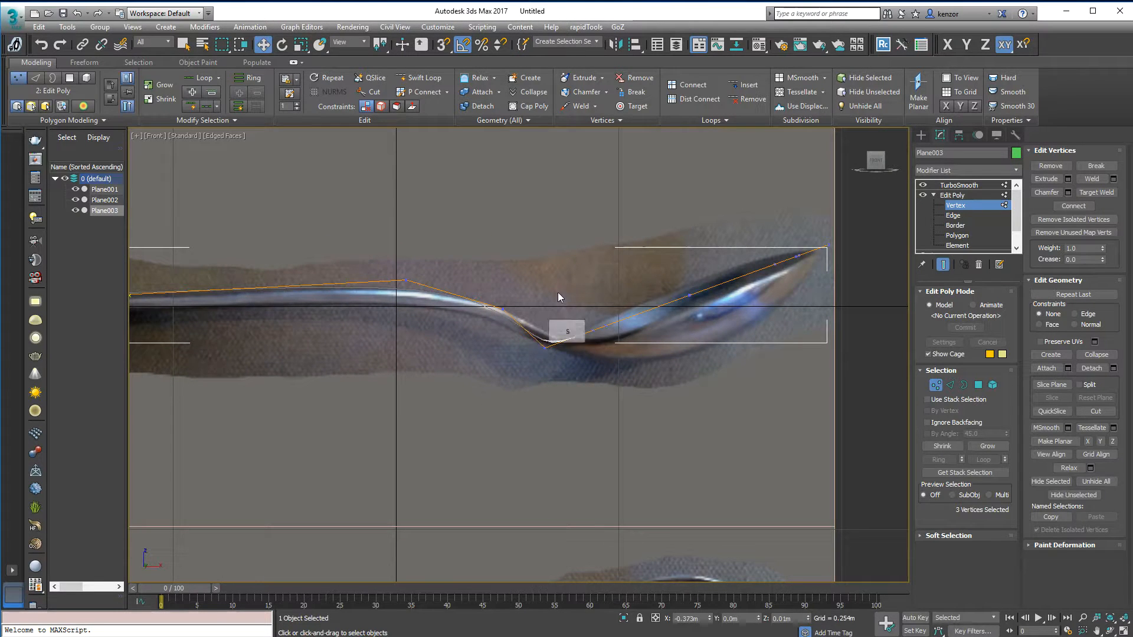
Step: Leave vertex editing, stop showing the end result, and add a Shell modifier above Edit Poly
left_click_drag(537, 280, 590, 365)
middle_click_drag(604, 310, 579, 280, "alt")
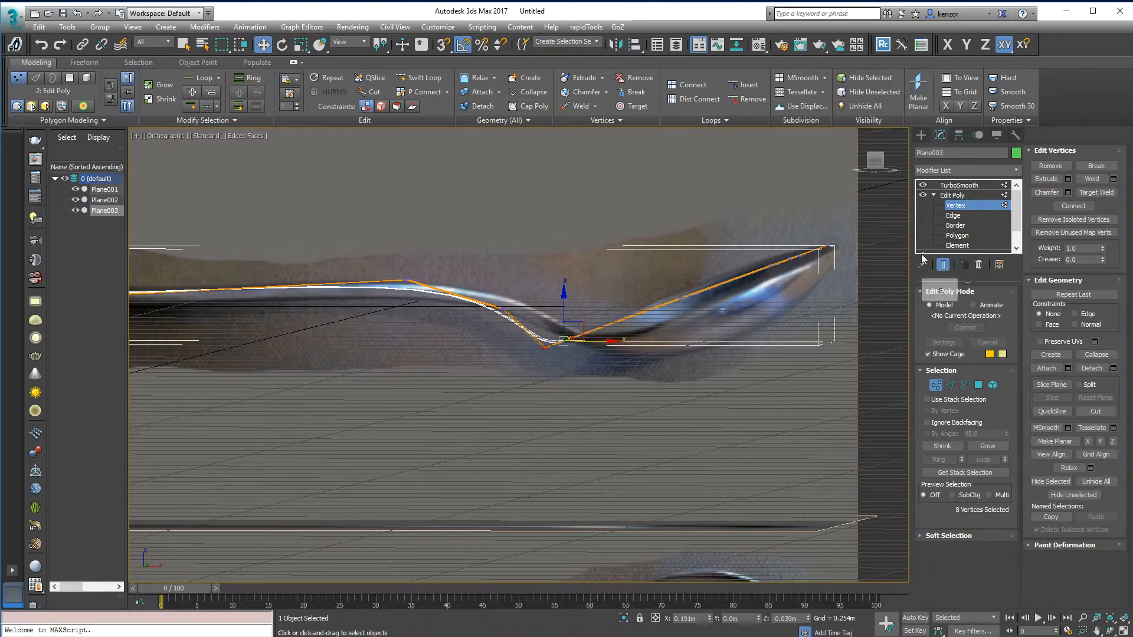
left_click(1007, 205)
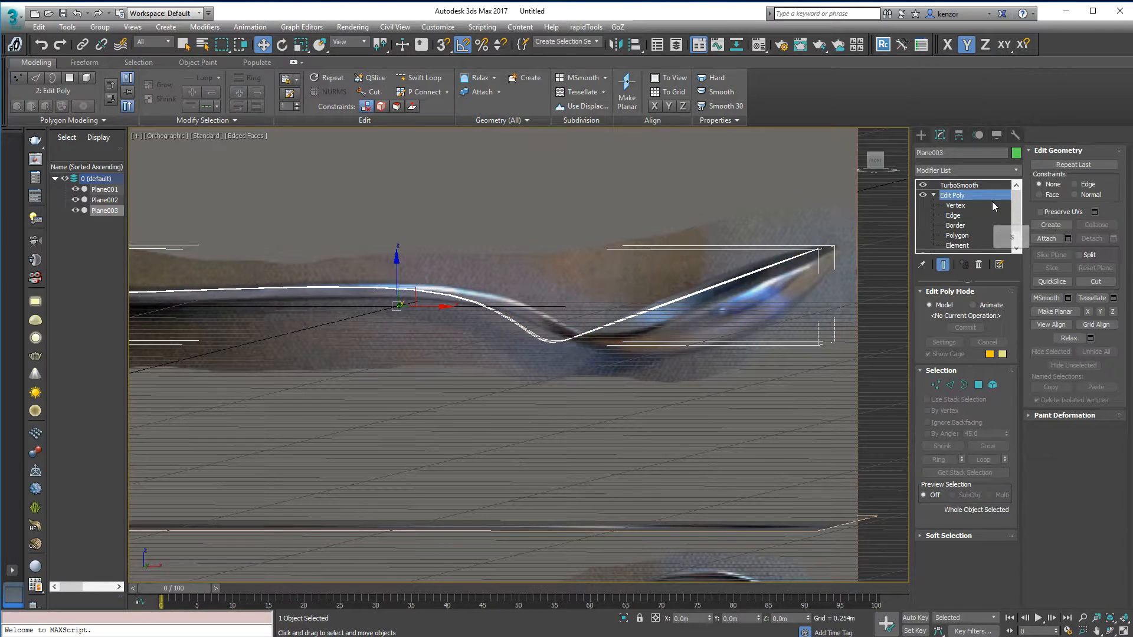
left_click(943, 264)
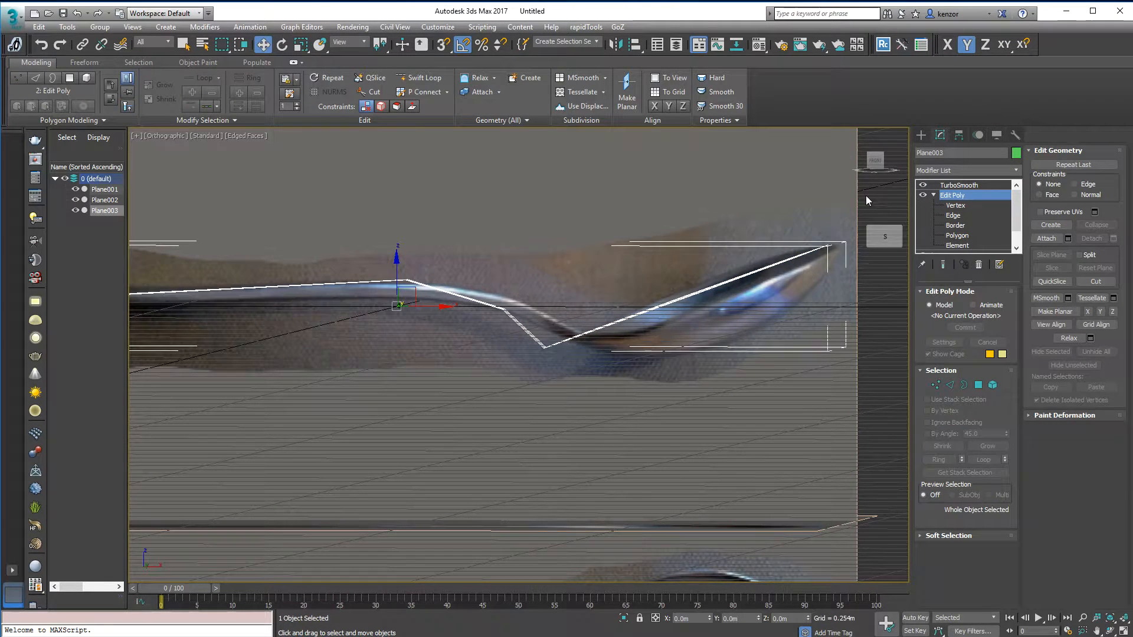
left_click(873, 166)
left_click(1015, 171)
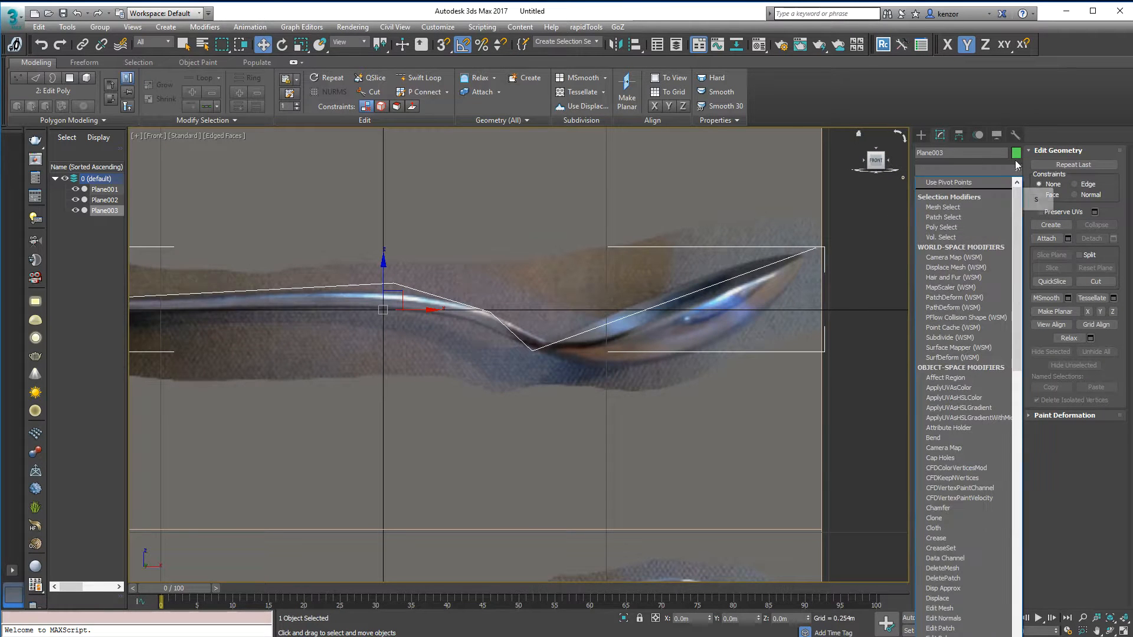
type("sh")
key("Return")
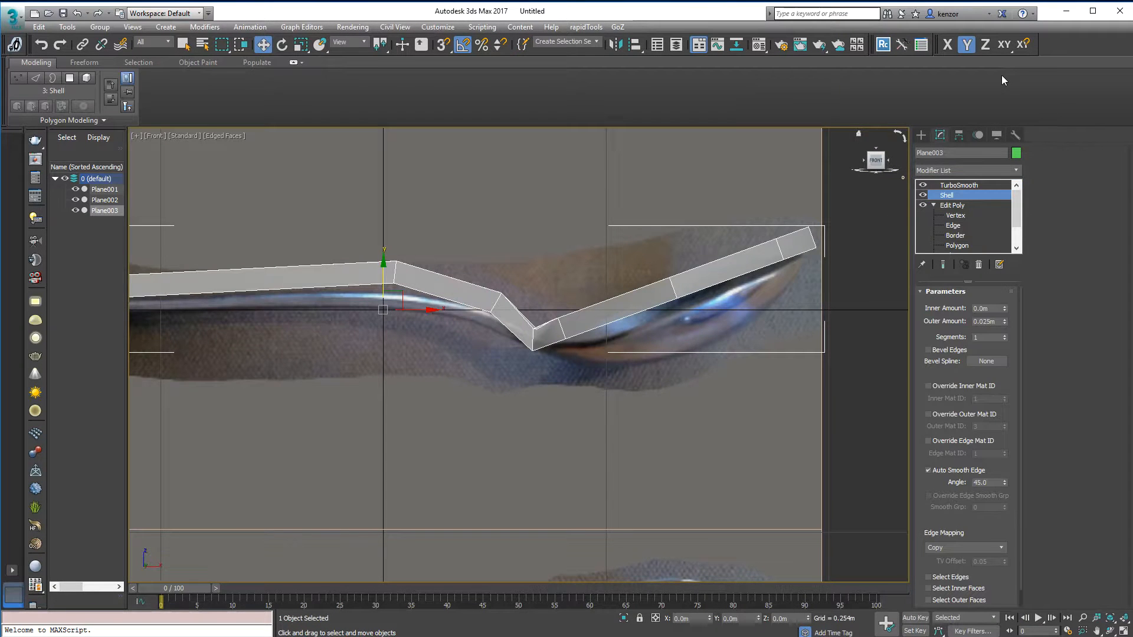
Step: Inspect the spoon at the TurboSmooth level, and turn off the edged-faces and see-through displays
middle_click_drag(591, 266, 729, 267, "alt")
left_click(959, 185)
middle_click_drag(873, 205, 827, 232, "alt")
key("F3")
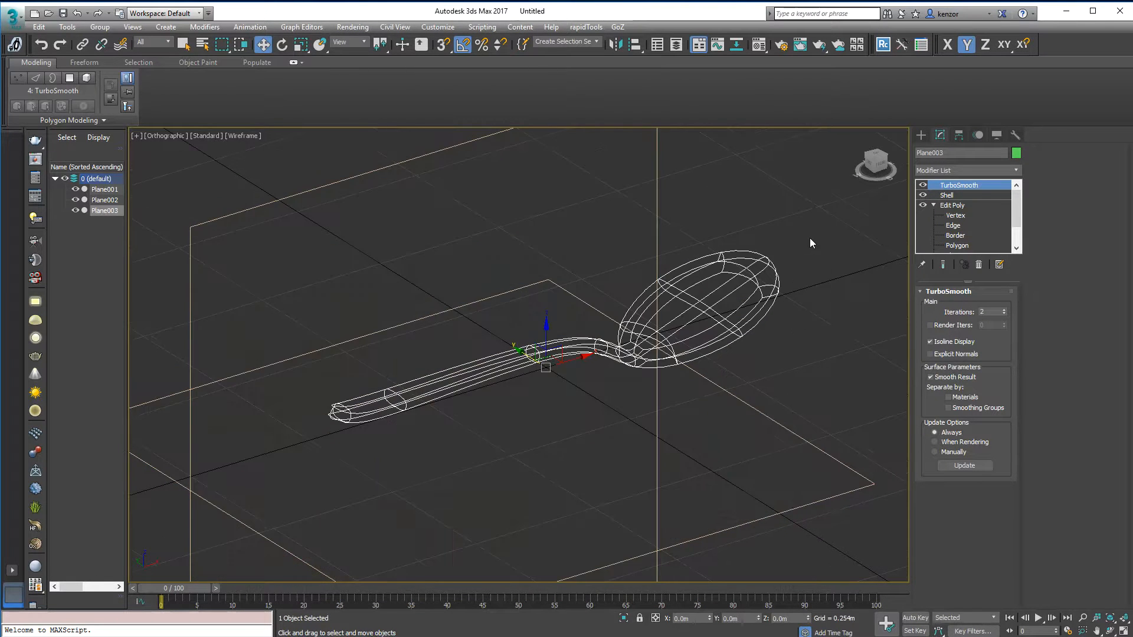
key("F3")
key("F4")
mouse_move(803, 228)
middle_mouse_down("alt")
mouse_move(803, 237)
mouse_move(658, 197)
mouse_move(732, 205)
middle_mouse_up("alt")
key("alt+x")
Step: Set the Shell modifier's outer amount to 0 m and its inner amount to 0.014 m in the front view
left_click(997, 196)
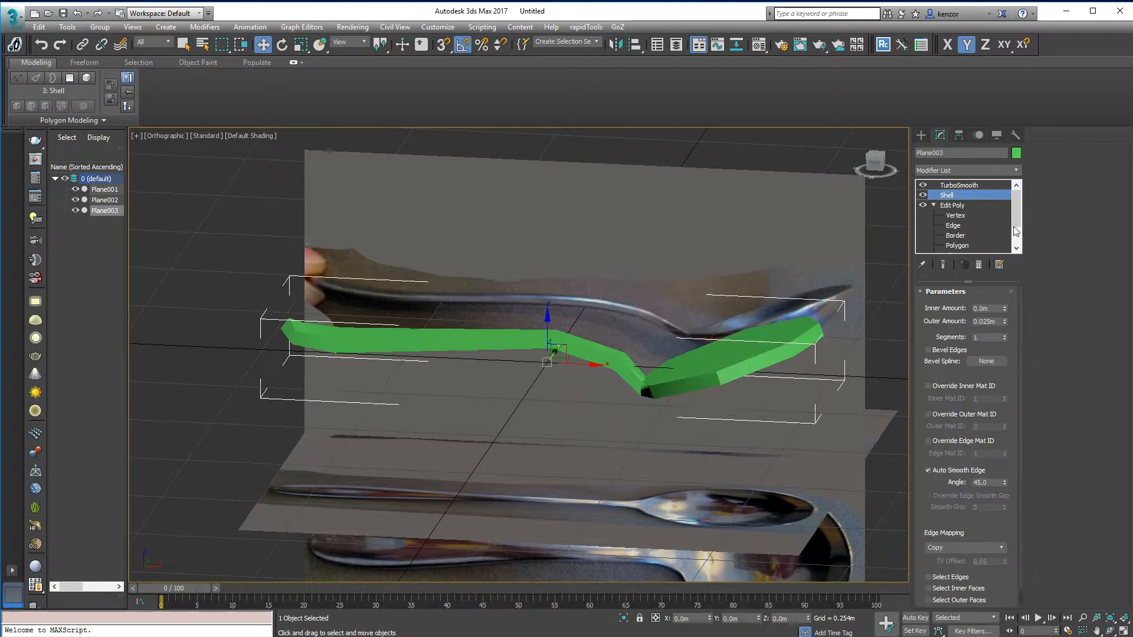
middle_click_drag(836, 282, 898, 204, "alt")
left_click(876, 163)
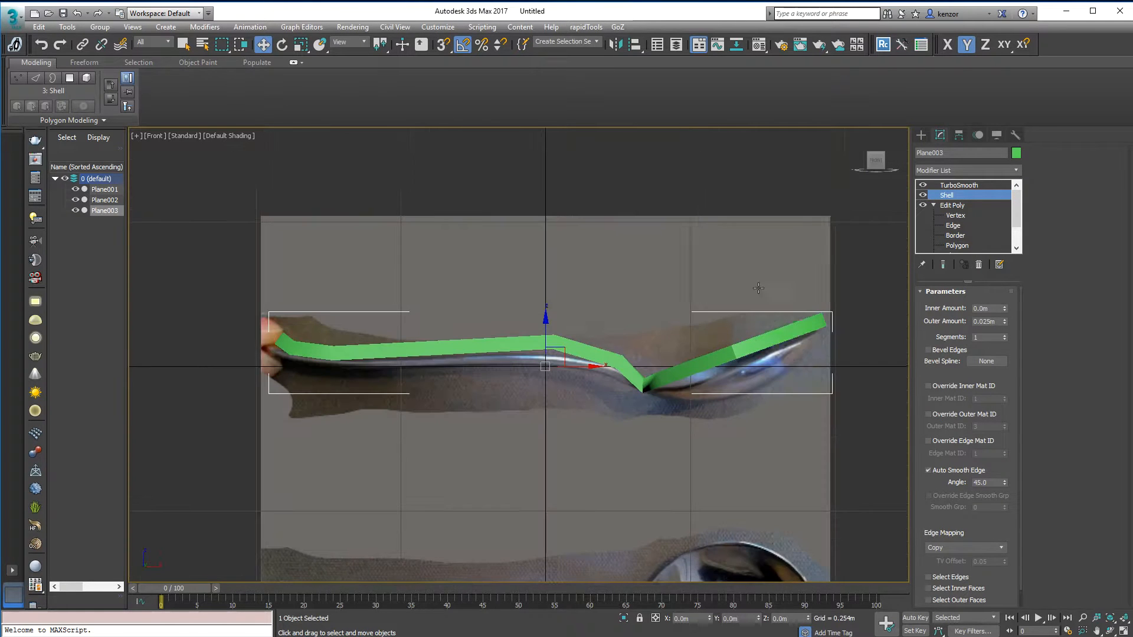
right_click(1006, 323)
left_click_drag(1004, 307, 1006, 275)
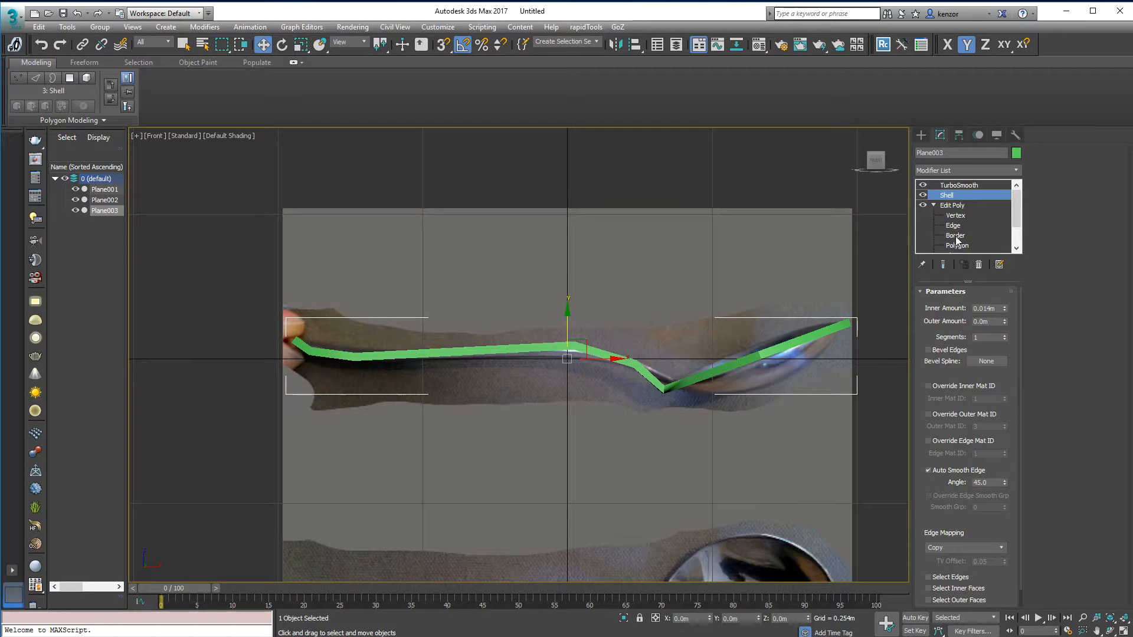
Step: Show the smoothed end result above Shell and check the spoon's thickness against the side reference
left_click(945, 266)
middle_click_drag(879, 349, 785, 316, "alt")
left_click(878, 169)
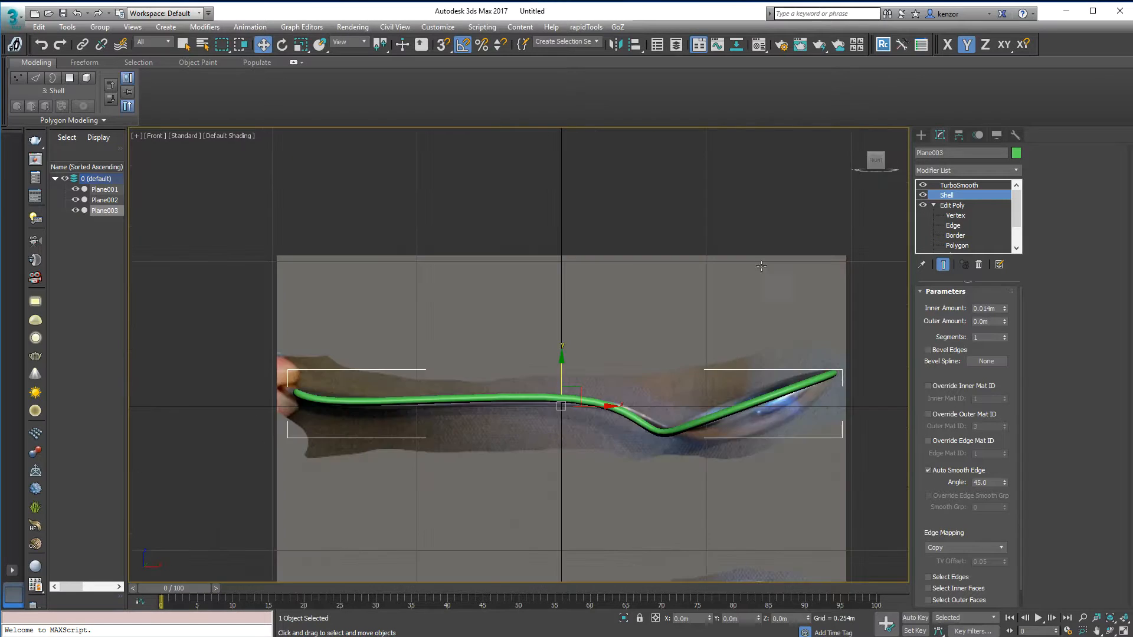
middle_click_drag(772, 263, 813, 236)
scroll(743, 248, "up", 2)
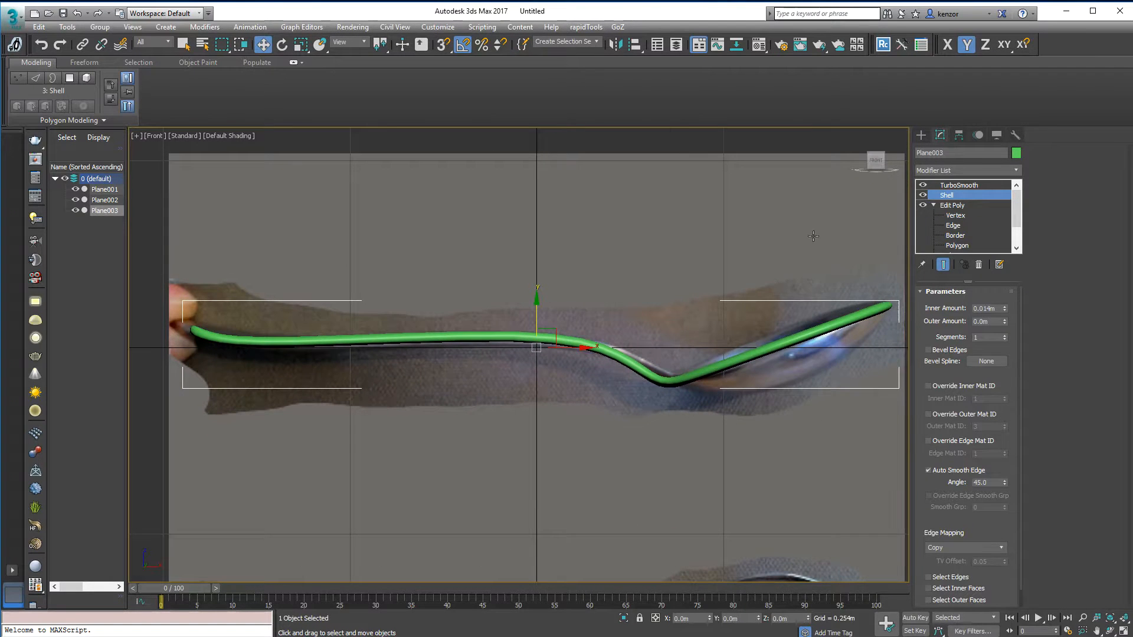
Step: Select the Symmetry modifier below Edit Poly in the spoon's modifier stack
left_click(971, 205)
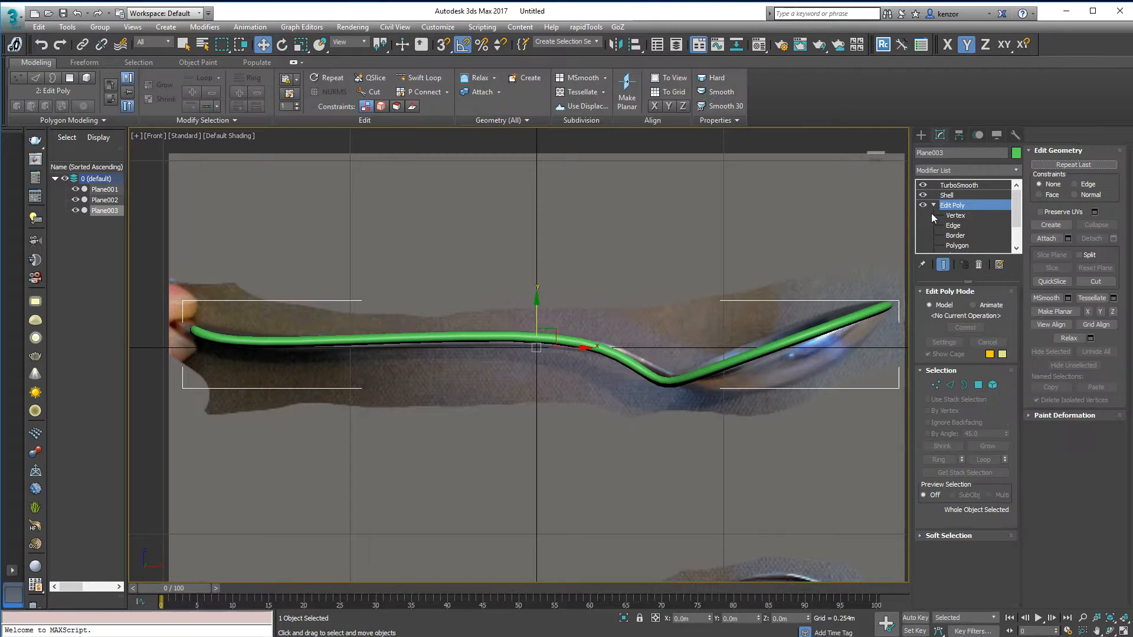
scroll(984, 251, "down", 1)
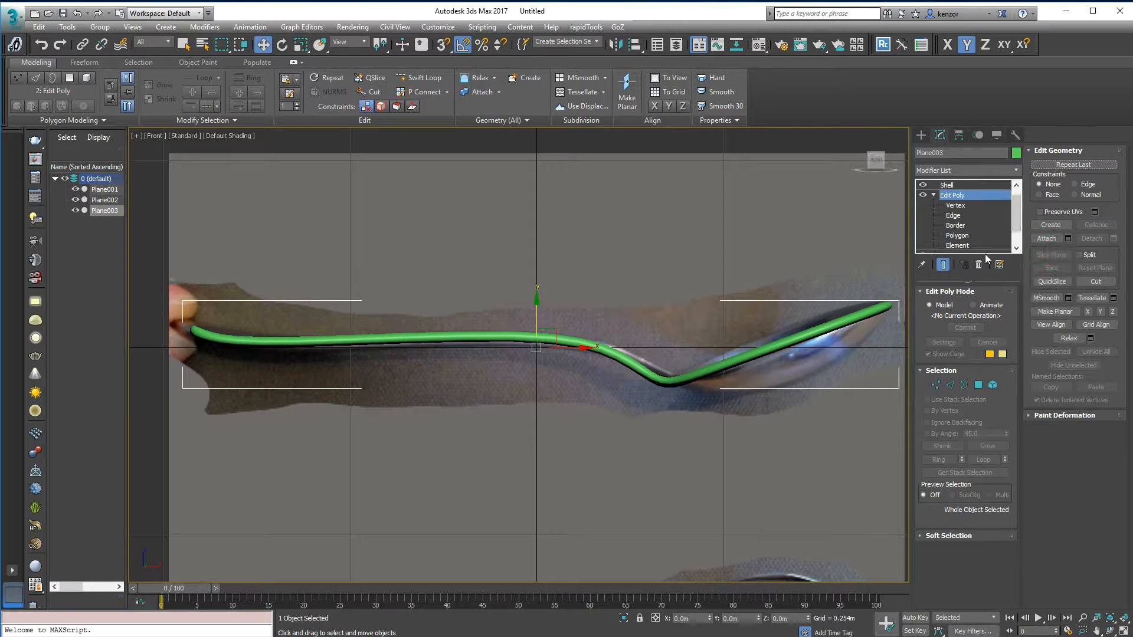
left_click_drag(1010, 230, 1034, 274)
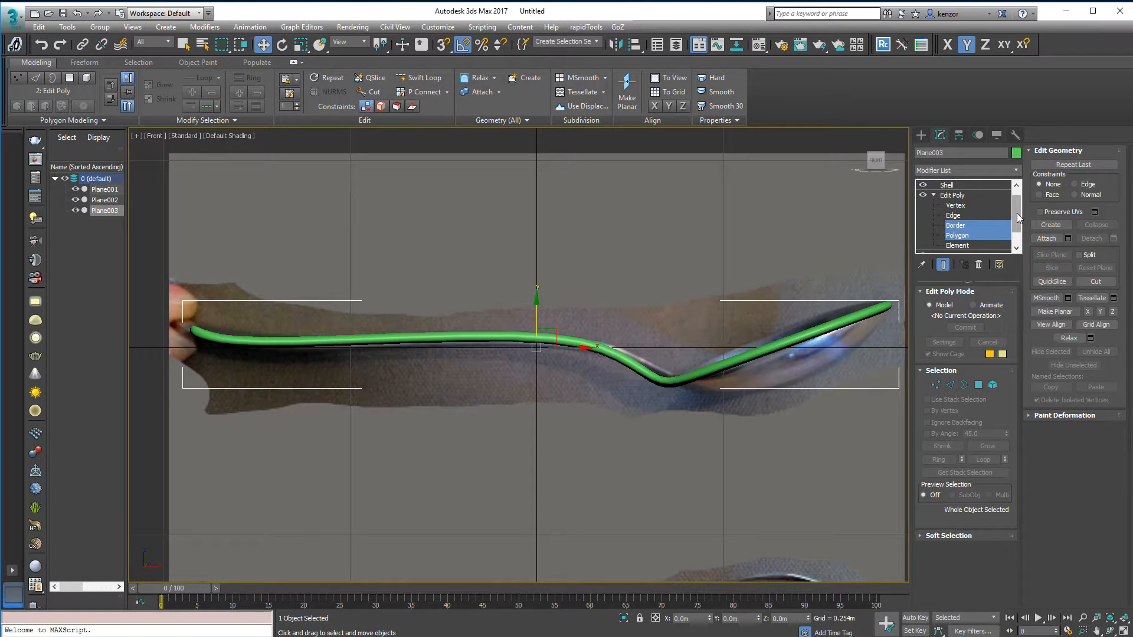
left_click_drag(1018, 218, 1021, 234)
left_click(990, 235)
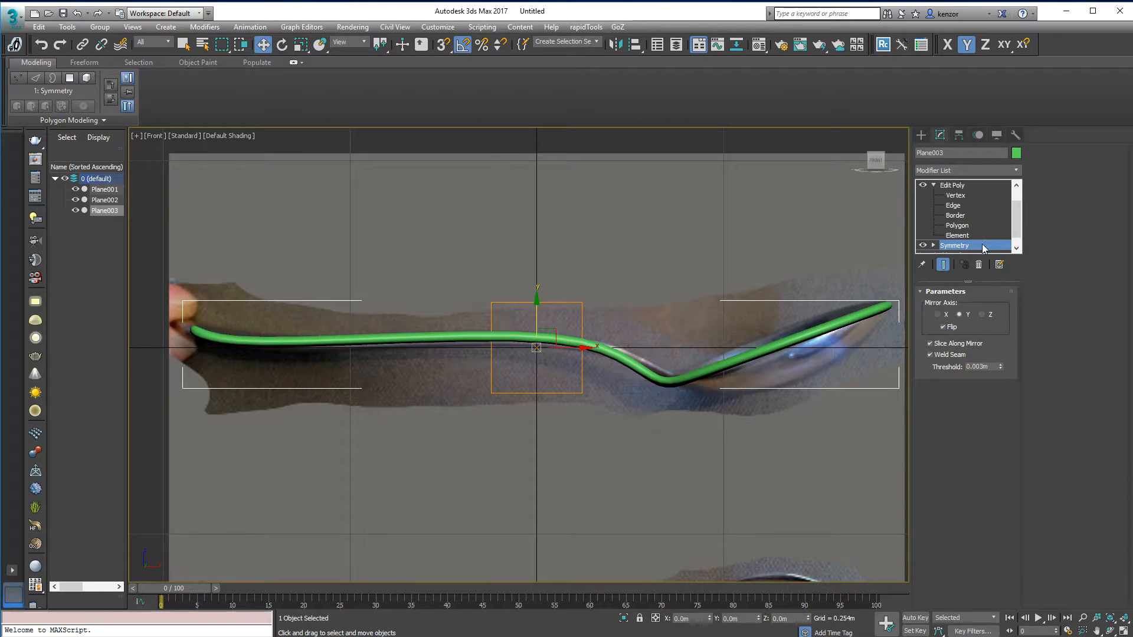
Step: Copy the Symmetry modifier and collapse the Edit Poly sub-object list in the spoon's modifier stack
right_click(986, 246)
left_click(1006, 292)
left_click(936, 186)
Step: Collapse the spoon's modifier stack up to and including Edit Poly, keeping Shell and TurboSmooth above it
left_click(986, 206)
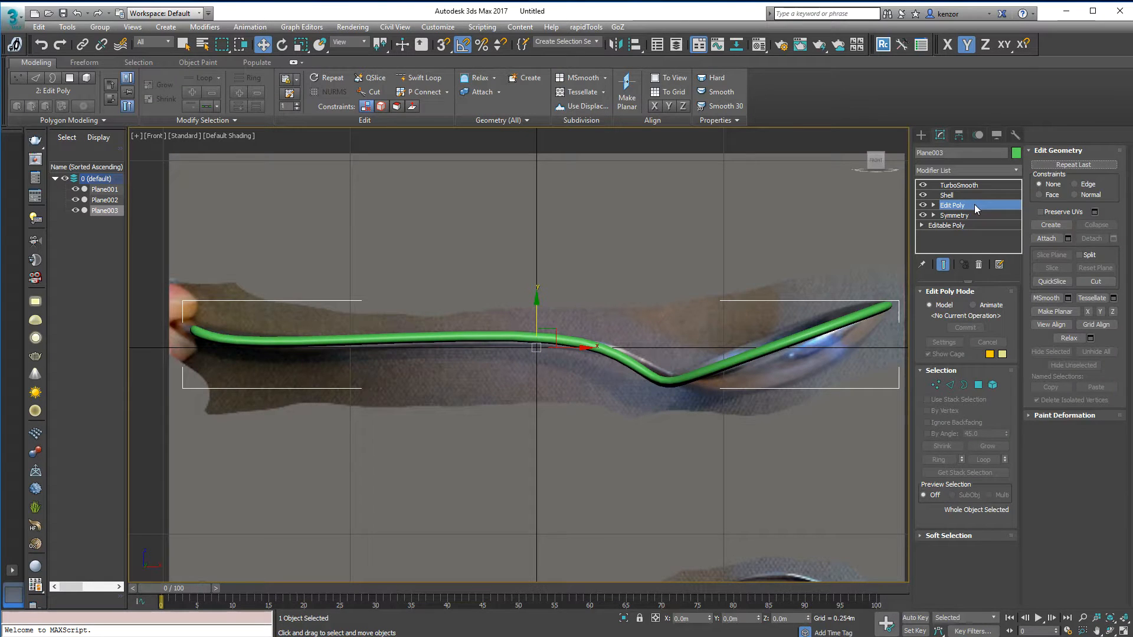
left_click(982, 214)
left_click(981, 204)
right_click(981, 204)
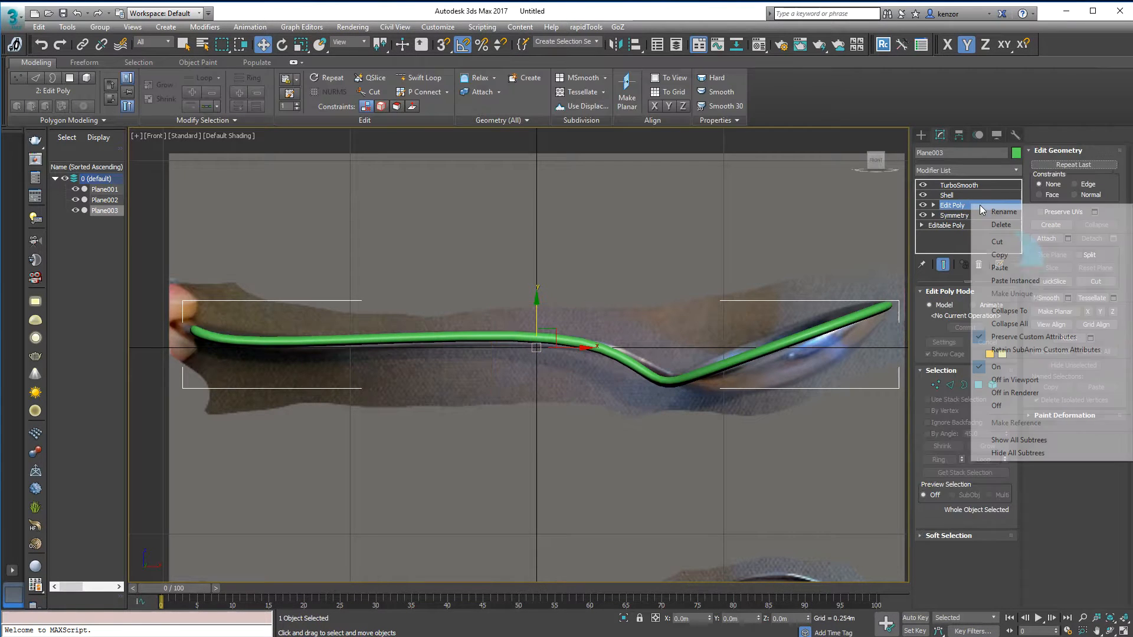
left_click(1011, 311)
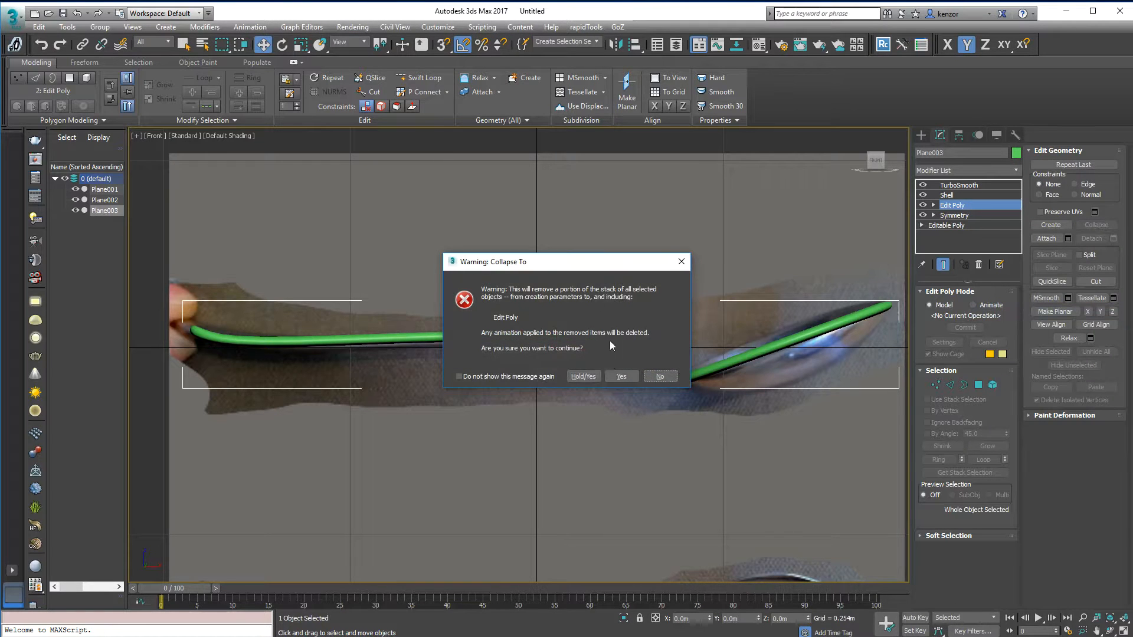
left_click_drag(569, 270, 604, 247)
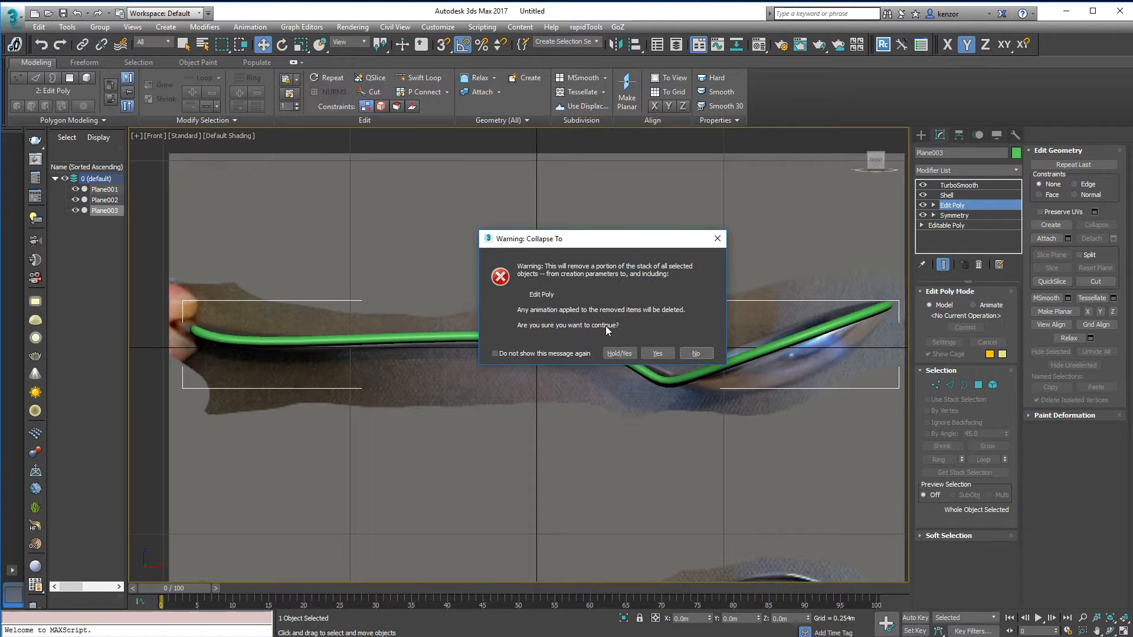
left_click(657, 353)
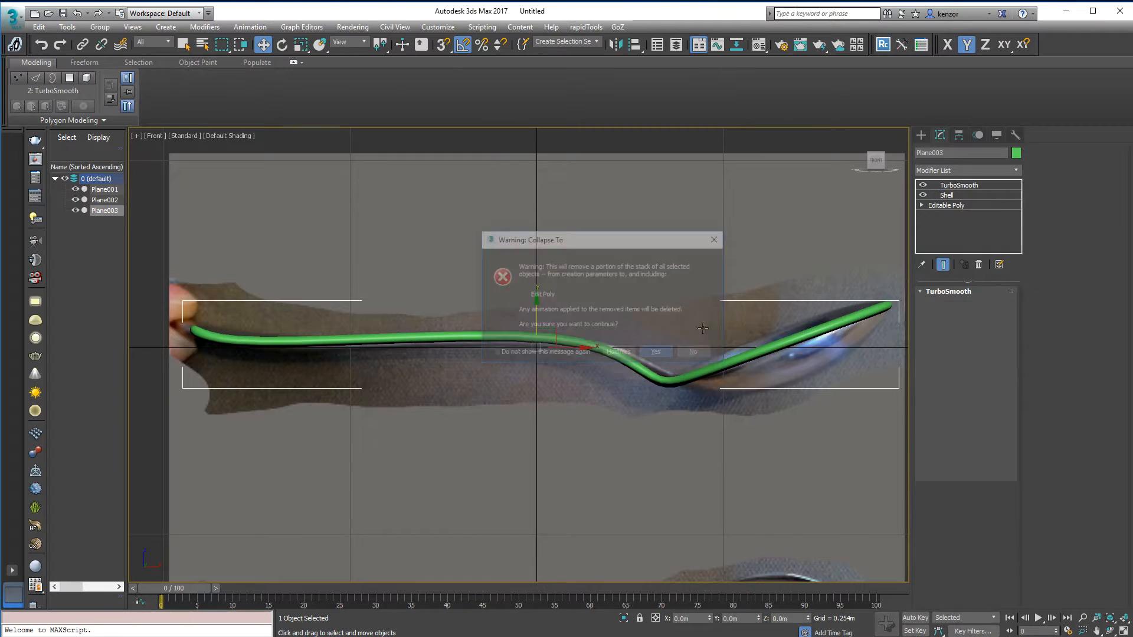
Step: Paste the copied Symmetry modifier directly above the Editable Poly base
left_click(924, 204)
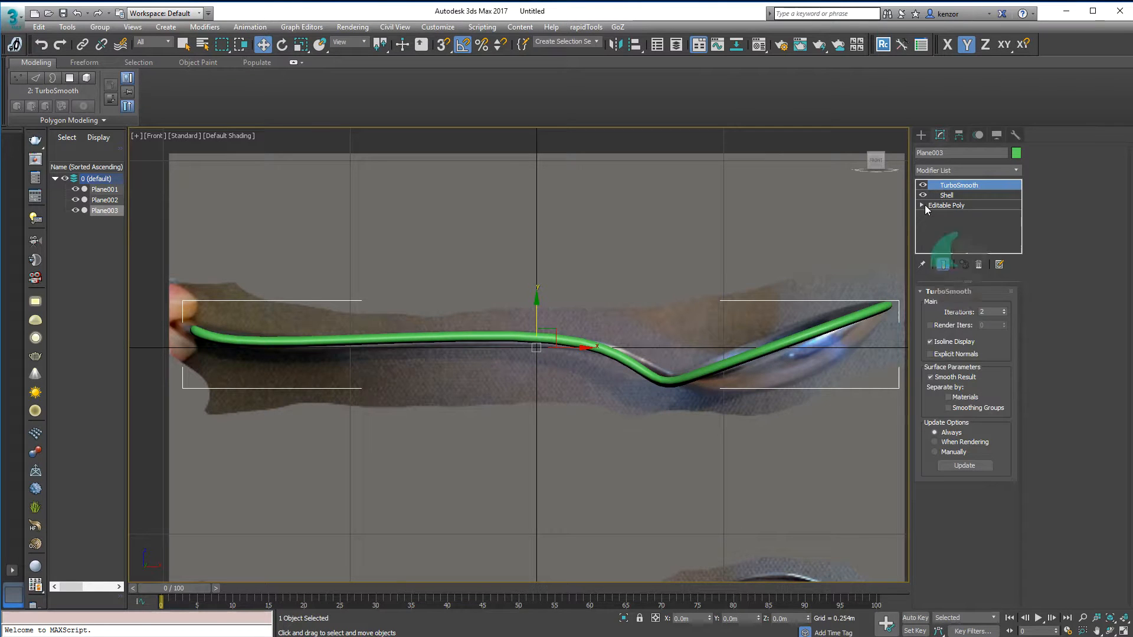
left_click(973, 204)
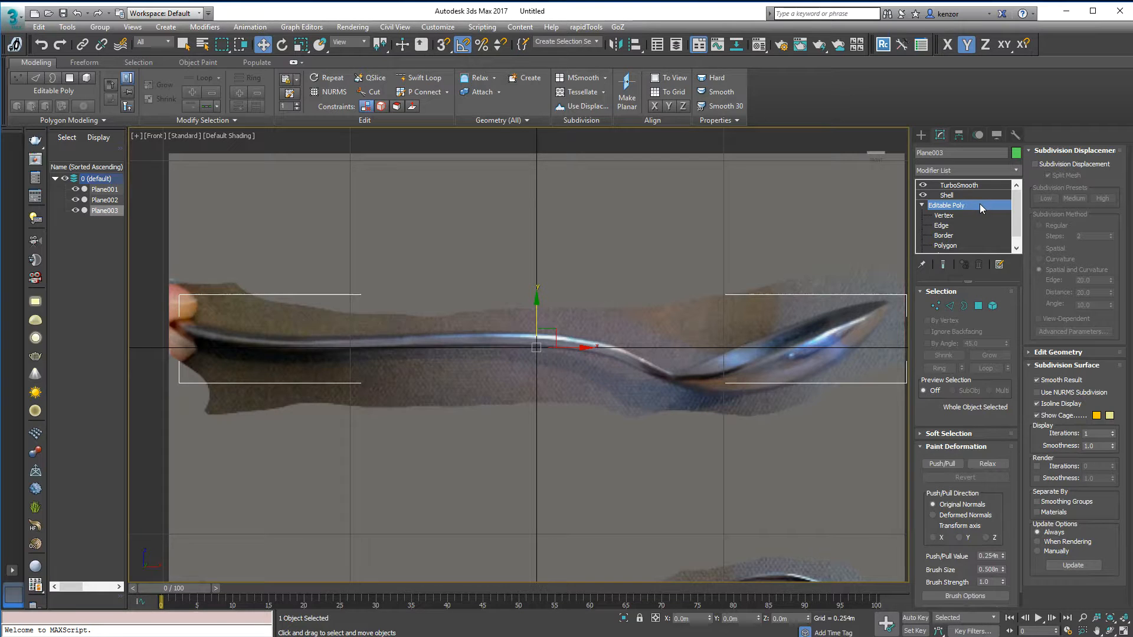
right_click(981, 204)
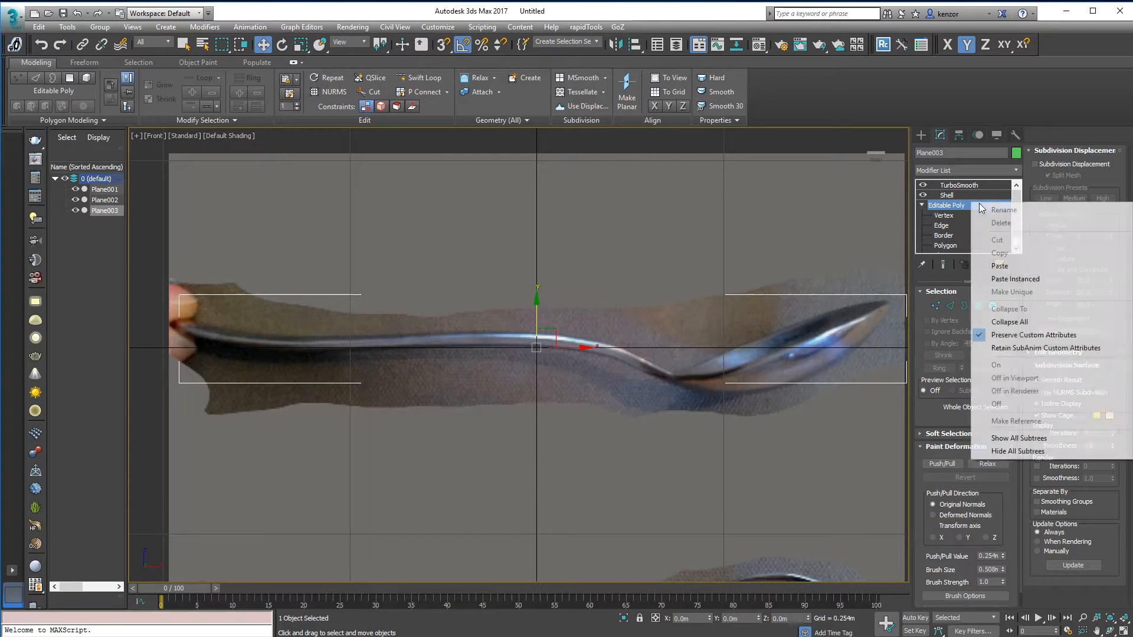
left_click(999, 265)
Step: With the end result shown, pull the vertex at the bowl's centre down to about X 0.384 m, Z -0.074 m in the front view
middle_click_drag(804, 244, 862, 287, "alt")
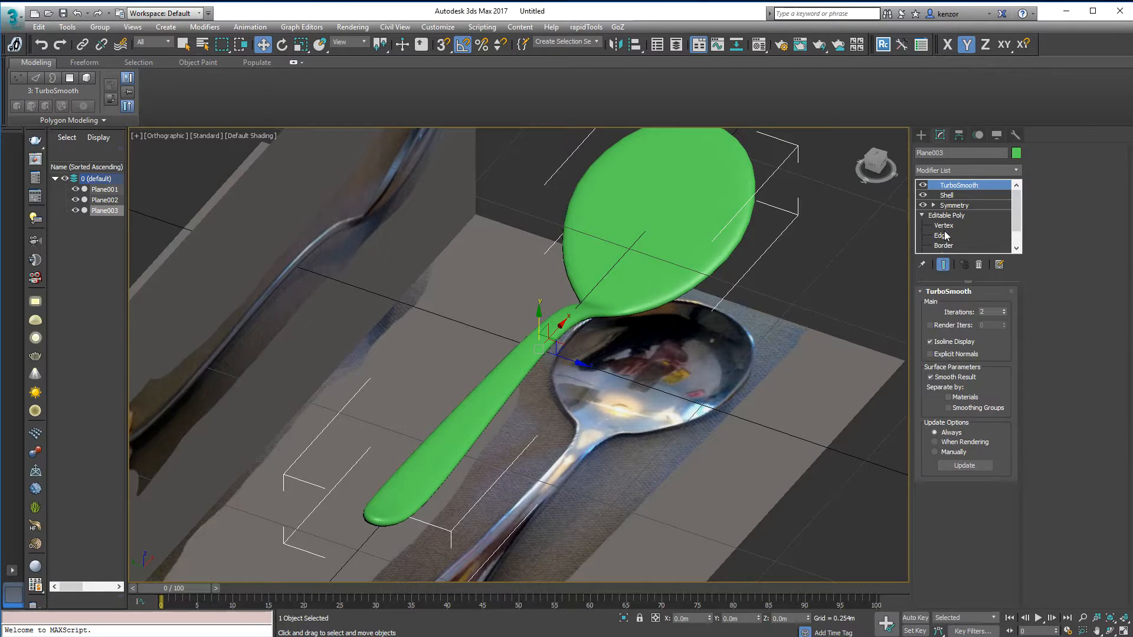
left_click(944, 226)
middle_click_drag(887, 235, 889, 186, "alt")
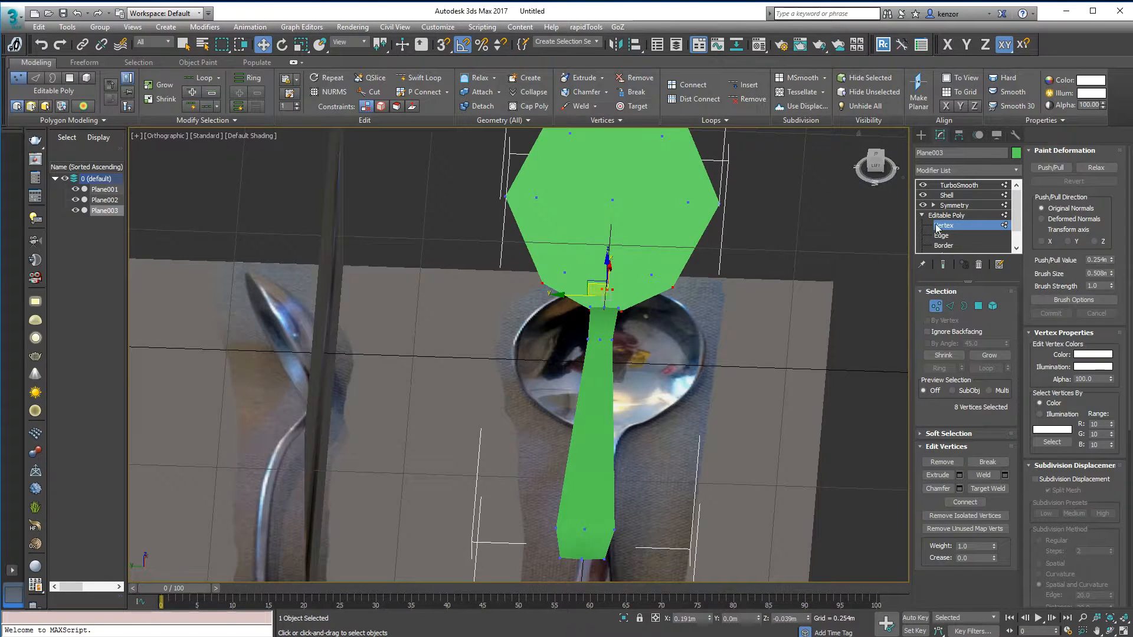
left_click(944, 265)
middle_click_drag(811, 199, 909, 269, "alt")
left_click(710, 250)
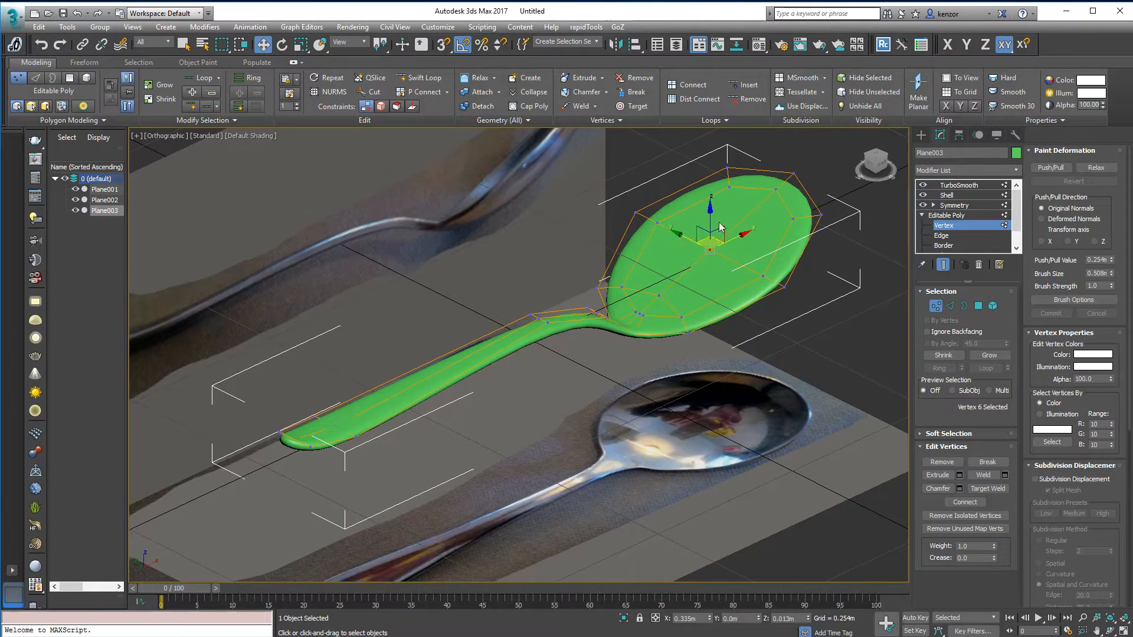
middle_click_drag(709, 219, 610, 203, "alt")
left_click(866, 166)
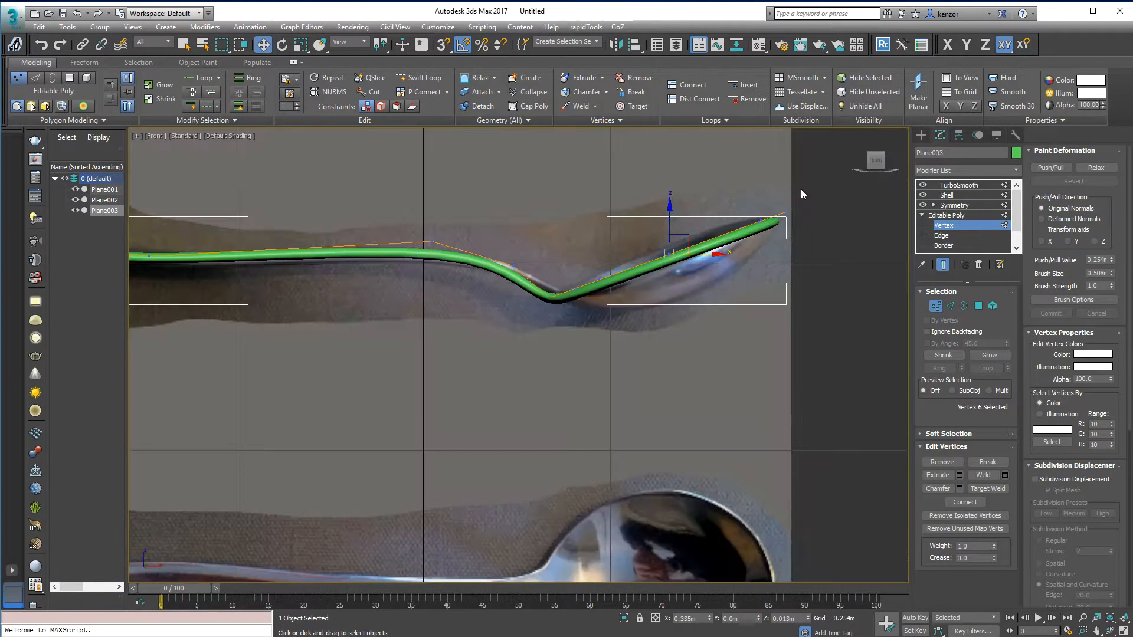
left_click_drag(680, 230, 720, 299)
middle_click_drag(729, 263, 755, 284, "alt")
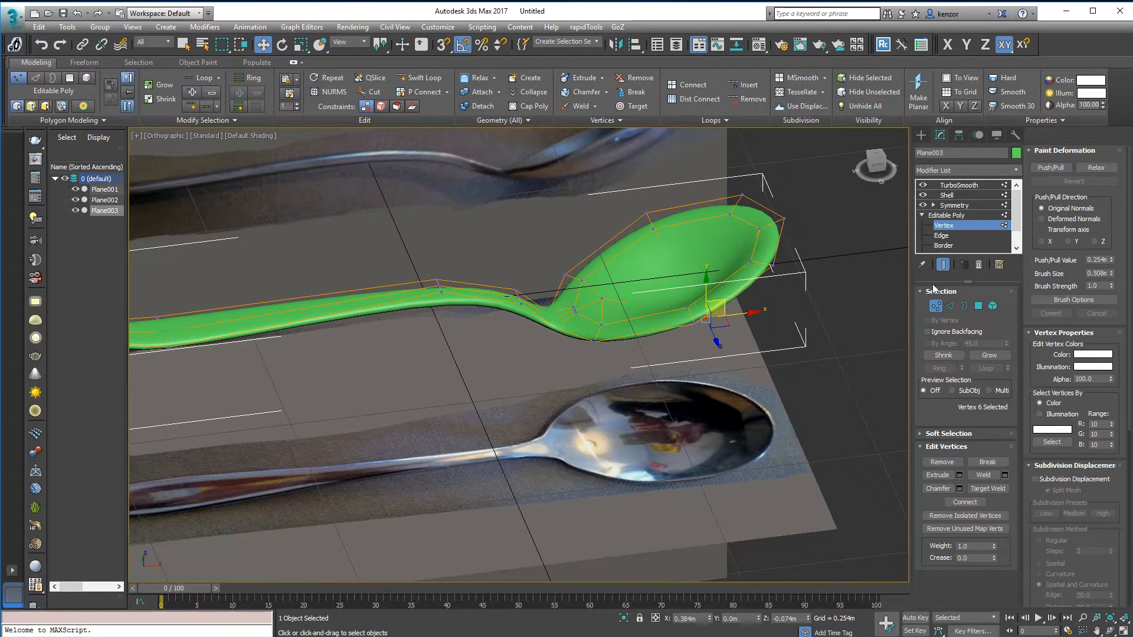
Step: Select six edges running around the inside of the bowl and lower them about 0.025 m in the front view
left_click(964, 306)
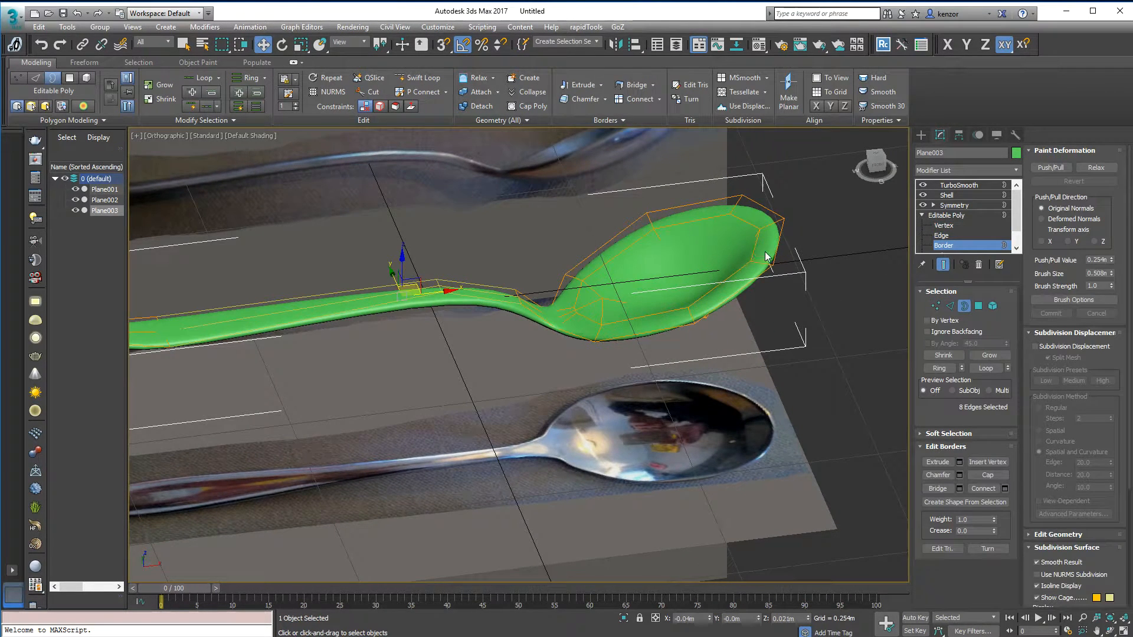
left_click(951, 307)
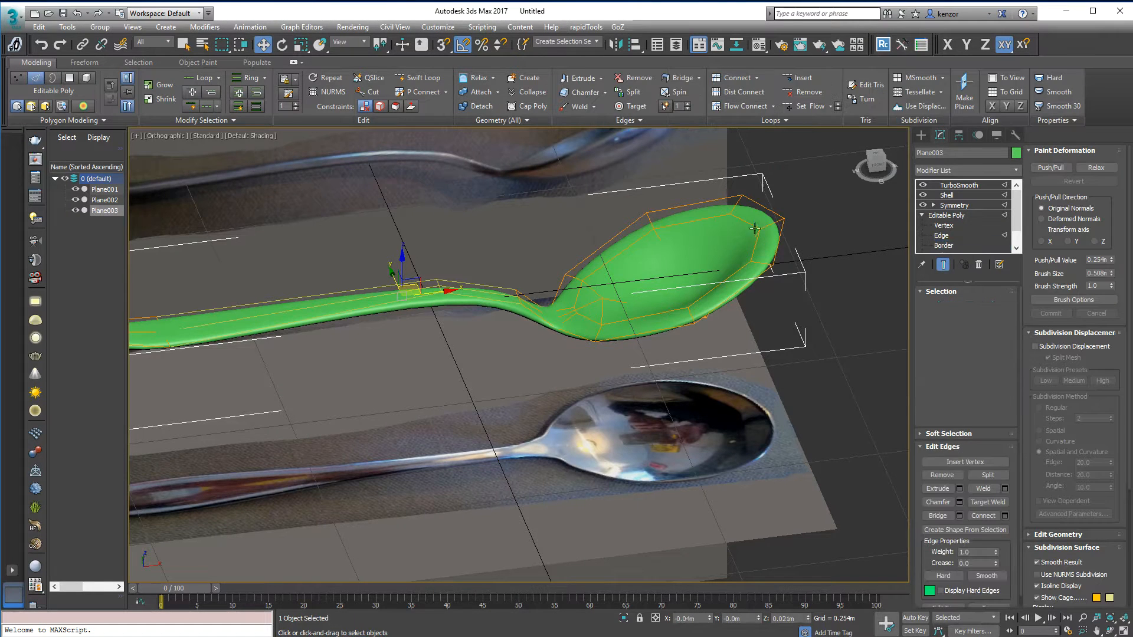
double_click(758, 224)
mouse_move(785, 224)
middle_mouse_down("alt")
mouse_move(784, 193)
mouse_move(781, 234)
middle_mouse_up("alt")
right_click(734, 281, "shift")
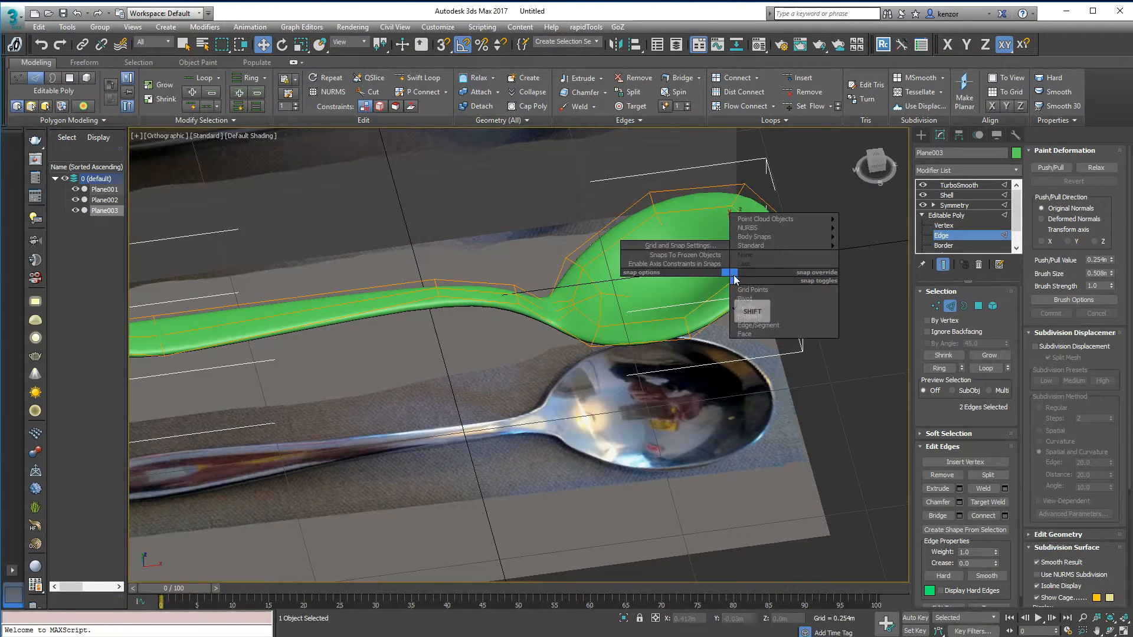
left_click(832, 177)
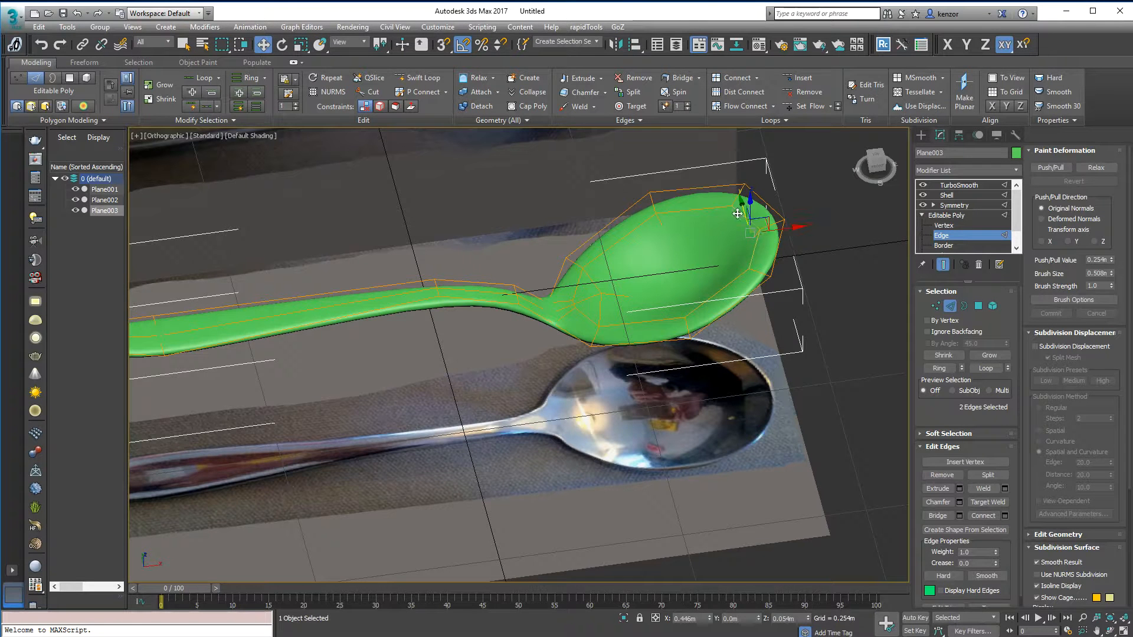
double_click(705, 208, "ctrl")
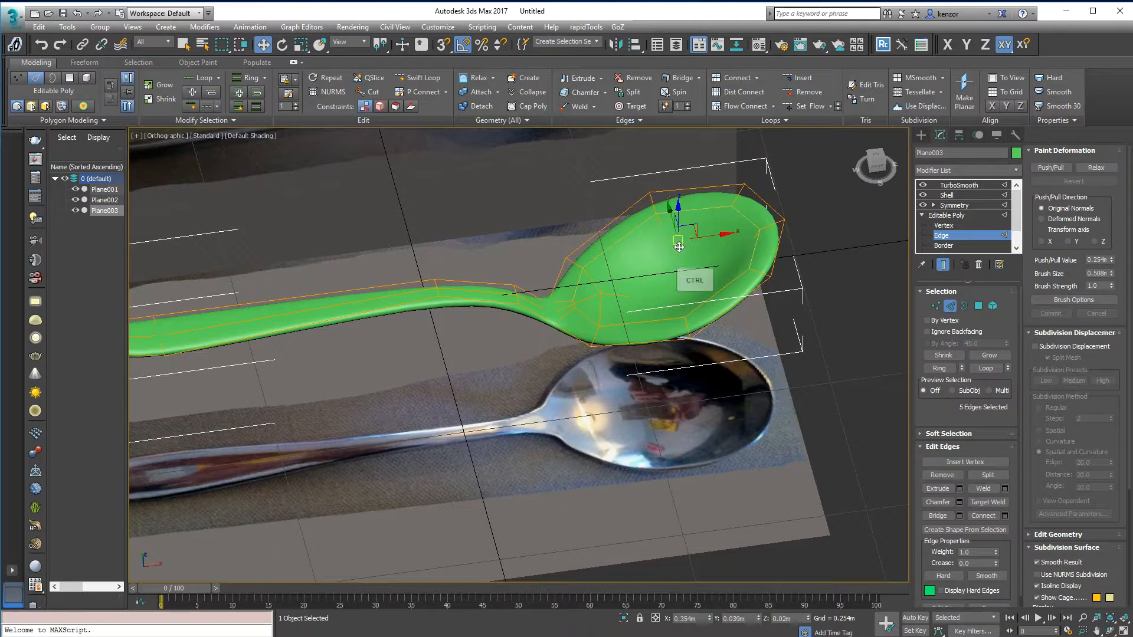
left_click(662, 319, "ctrl")
middle_click_drag(659, 261, 639, 226, "alt")
left_click(877, 162)
middle_click_drag(747, 209, 748, 110)
left_click_drag(720, 253, 722, 272)
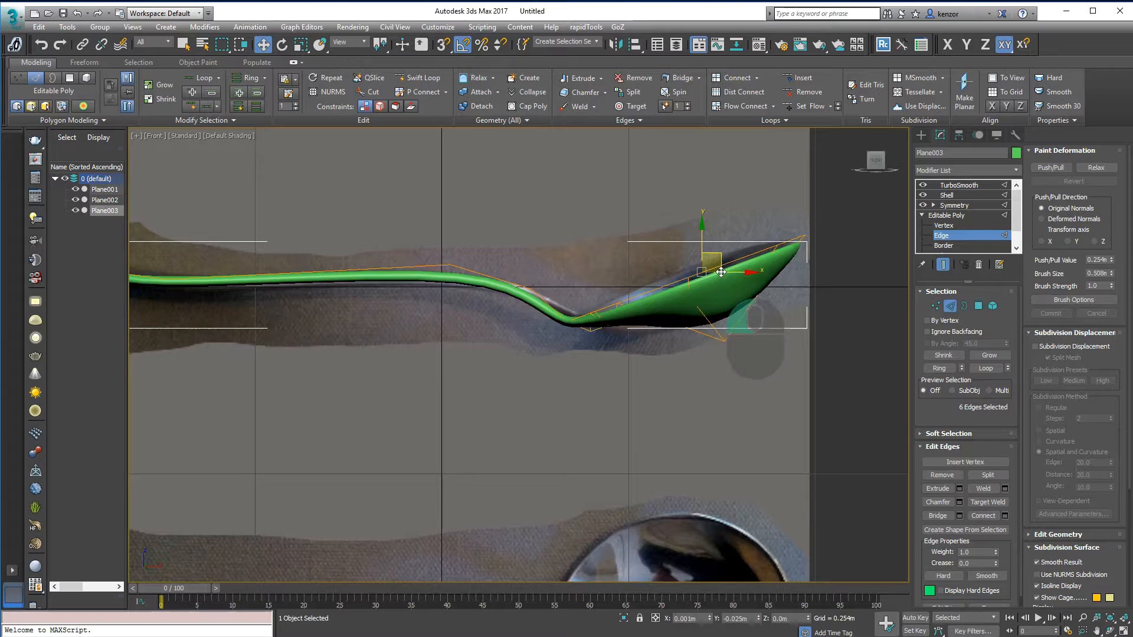
Step: Select three vertices where the bowl meets the handle and lower them about 0.02 m in the front view
middle_click_drag(728, 255, 767, 264, "alt")
left_click(937, 306)
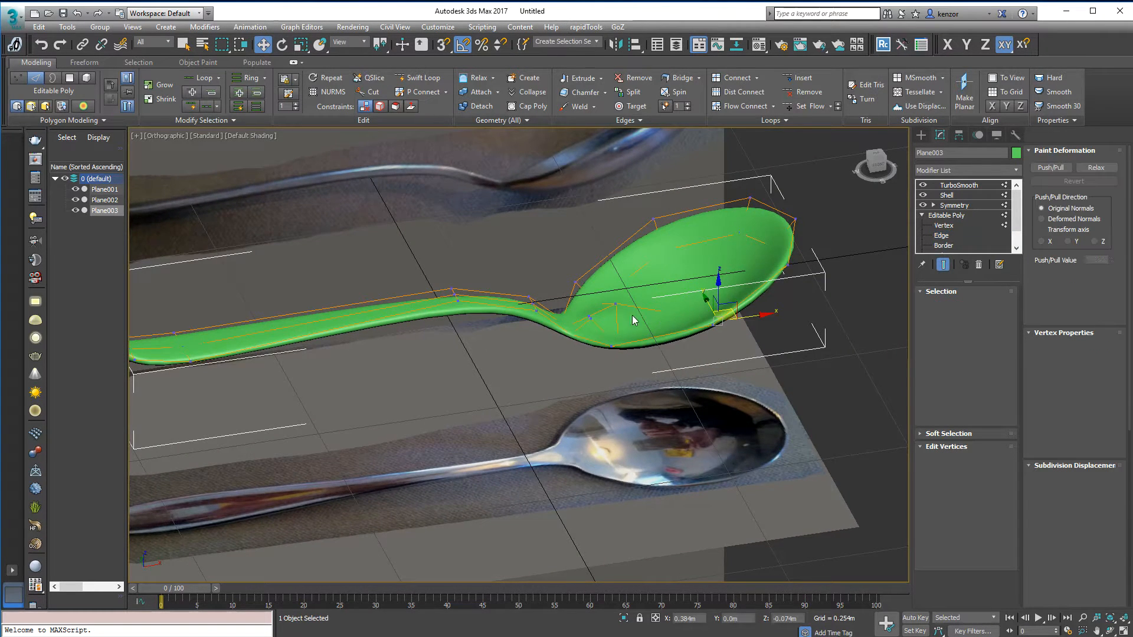
scroll(608, 305, "up", 4)
left_click_drag(567, 322, 588, 355, "ctrl")
middle_click_drag(586, 344, 574, 273, "alt")
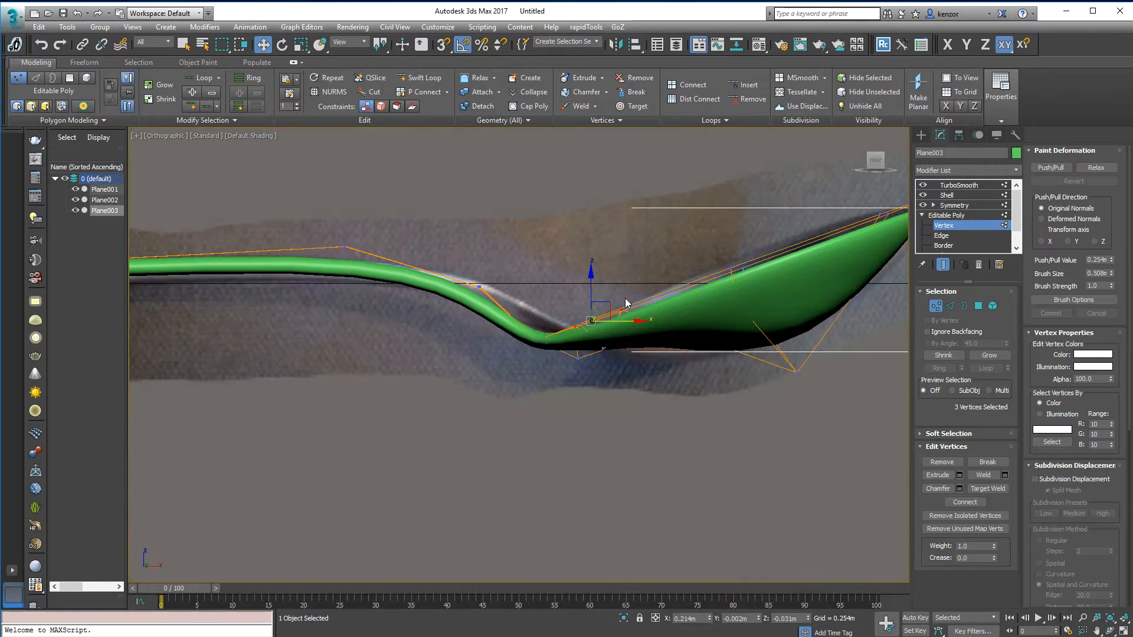
left_click(879, 171)
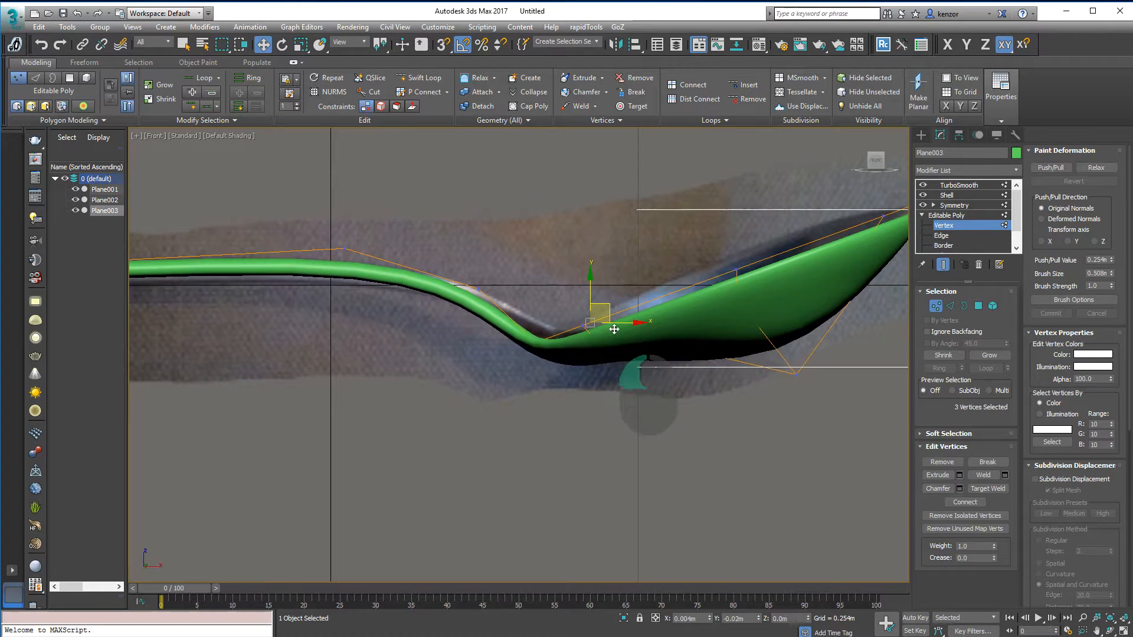
Step: Fine-tune the vertices at the handle end of the bowl against the side reference, and display edged faces
middle_click_drag(611, 307, 649, 310, "alt")
left_click_drag(639, 338, 601, 310)
mouse_move(596, 331)
middle_mouse_down("alt")
mouse_move(576, 319)
mouse_move(594, 320)
middle_mouse_up("alt")
left_click_drag(633, 311, 627, 330)
mouse_move(624, 331)
middle_mouse_down()
mouse_move(628, 289)
mouse_move(671, 299)
mouse_move(640, 289)
middle_mouse_up()
key("F4")
left_click_drag(570, 328, 592, 350)
middle_click_drag(607, 338, 608, 313, "alt")
left_click(874, 164)
left_click_drag(600, 323, 602, 321)
Step: Move the 11 vertices at the bowl's neck to about X 0.215 m, Z -0.042 m, and nudge the bowl's lowest vertex to Z -0.07 m
left_click_drag(525, 304, 652, 382)
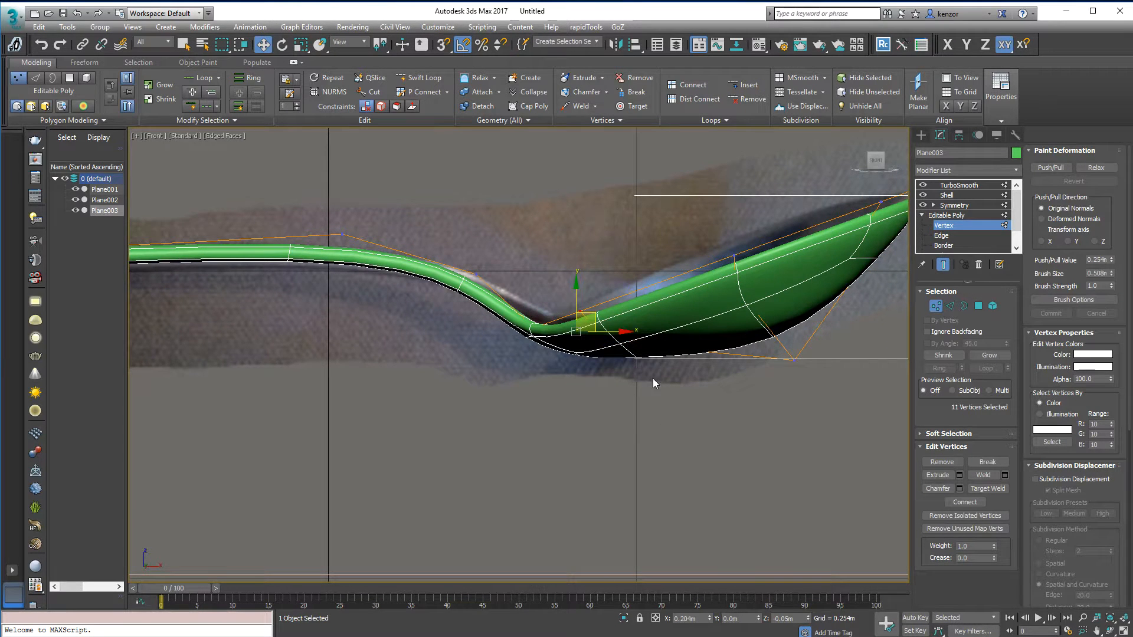
left_click_drag(598, 318, 609, 307)
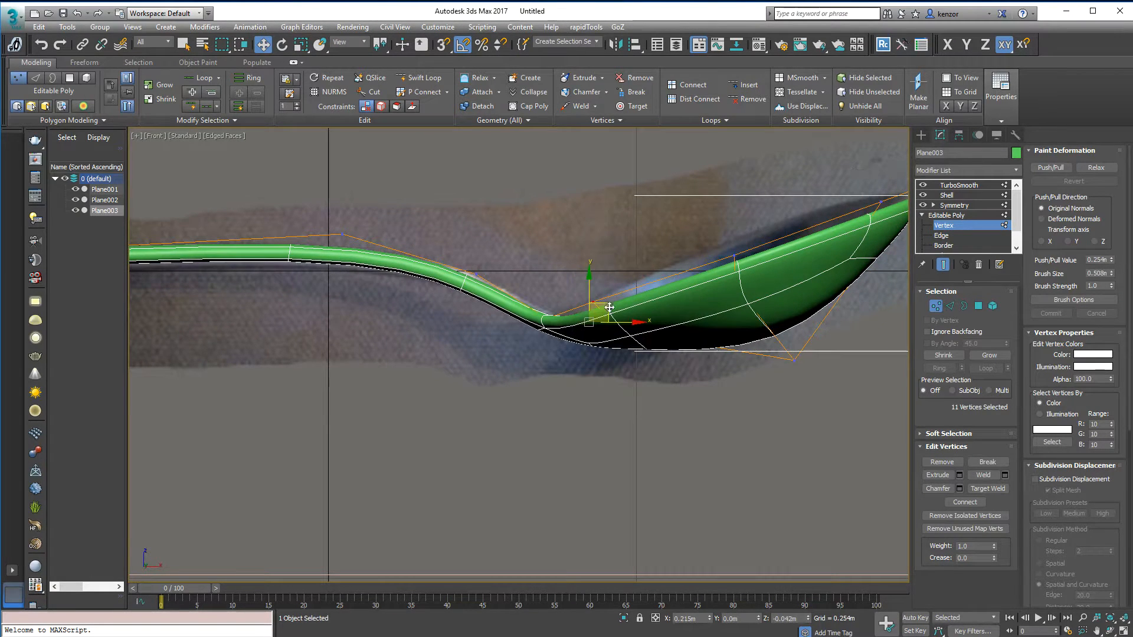
left_click(794, 358)
left_click_drag(811, 342, 809, 338)
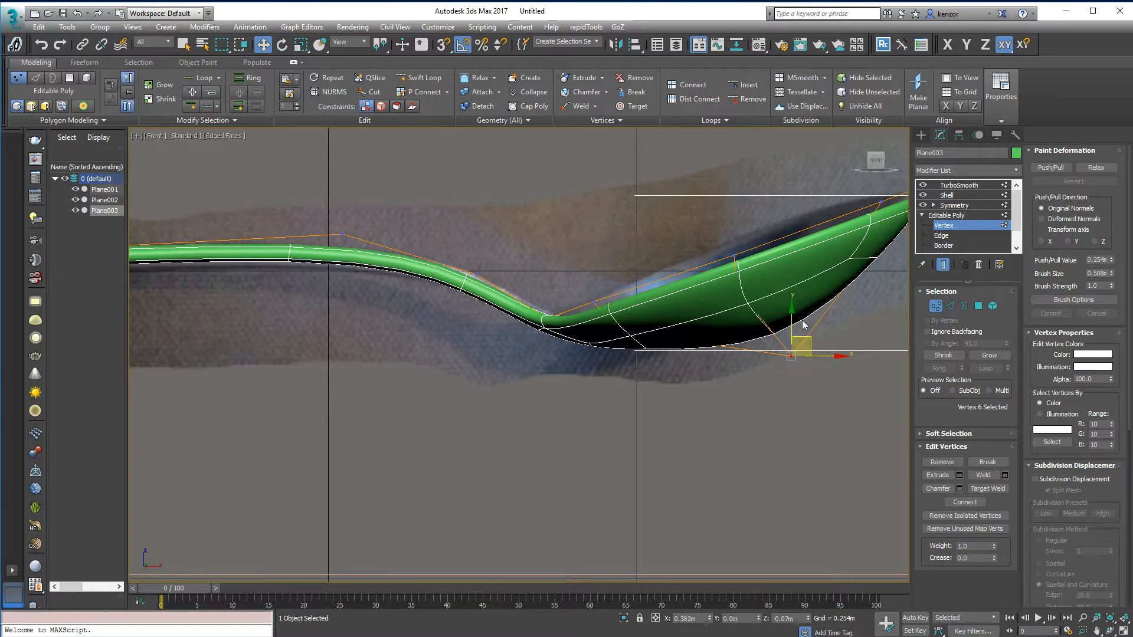
Step: Hide the end result and delete the polygons on one side of the spoon's centre line, leaving one half
left_click(944, 265)
left_click_drag(660, 355, 611, 329)
middle_click_drag(618, 314, 735, 370, "alt")
scroll(720, 326, "down", 6)
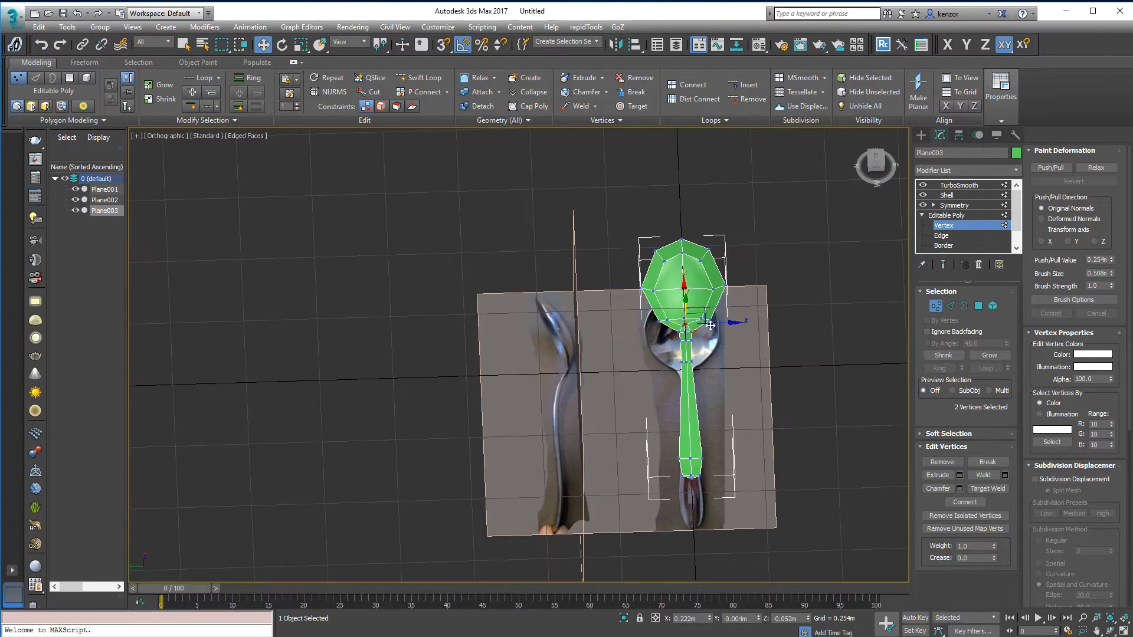
left_click(979, 306)
left_click_drag(623, 222, 683, 481)
left_click(720, 263, "alt")
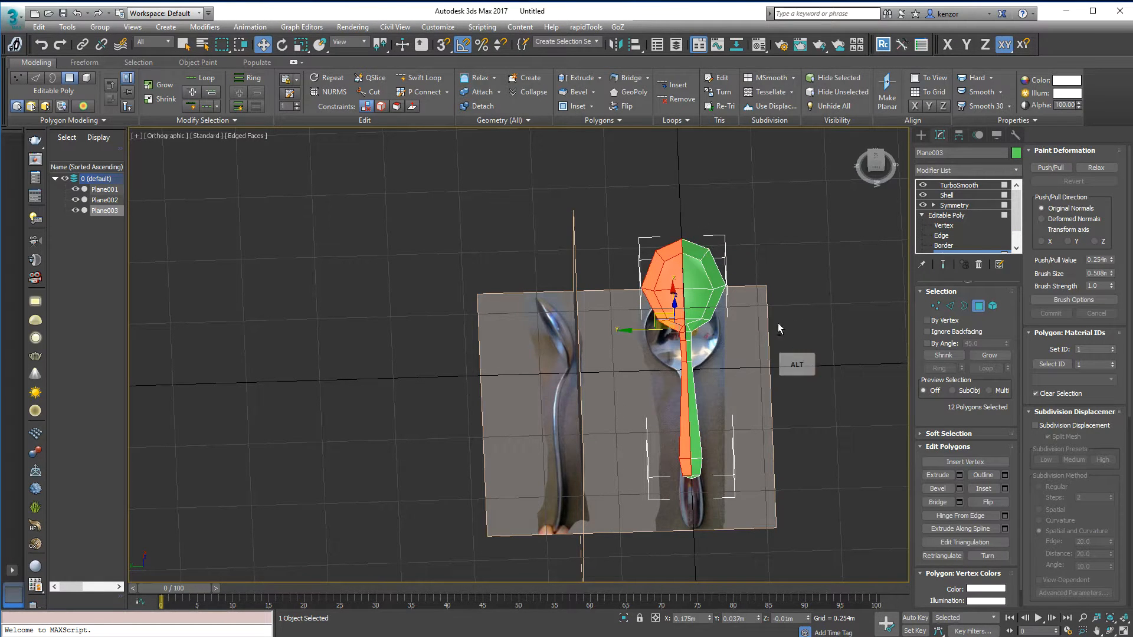
left_click(802, 190)
mouse_move(741, 269)
middle_mouse_down("alt")
mouse_move(727, 428)
mouse_move(671, 400)
middle_mouse_up("alt")
scroll(671, 400, "up", 5)
left_click_drag(495, 413, 526, 451)
key("Delete")
Step: In wireframe display, move the off-centre vertex at the neck sideways, away from the centre line, to about Y -0.017 m
middle_click_drag(705, 299, 638, 325)
middle_click_drag(676, 277, 750, 248)
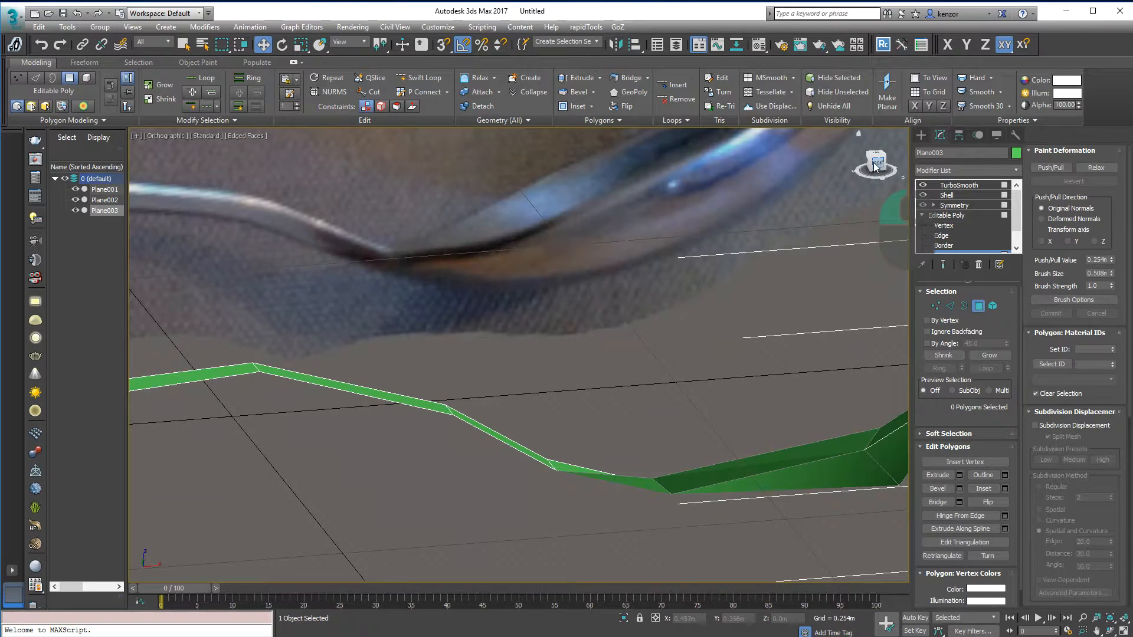
left_click(878, 167)
key("F3")
key("F3")
left_click(935, 306)
key("F3")
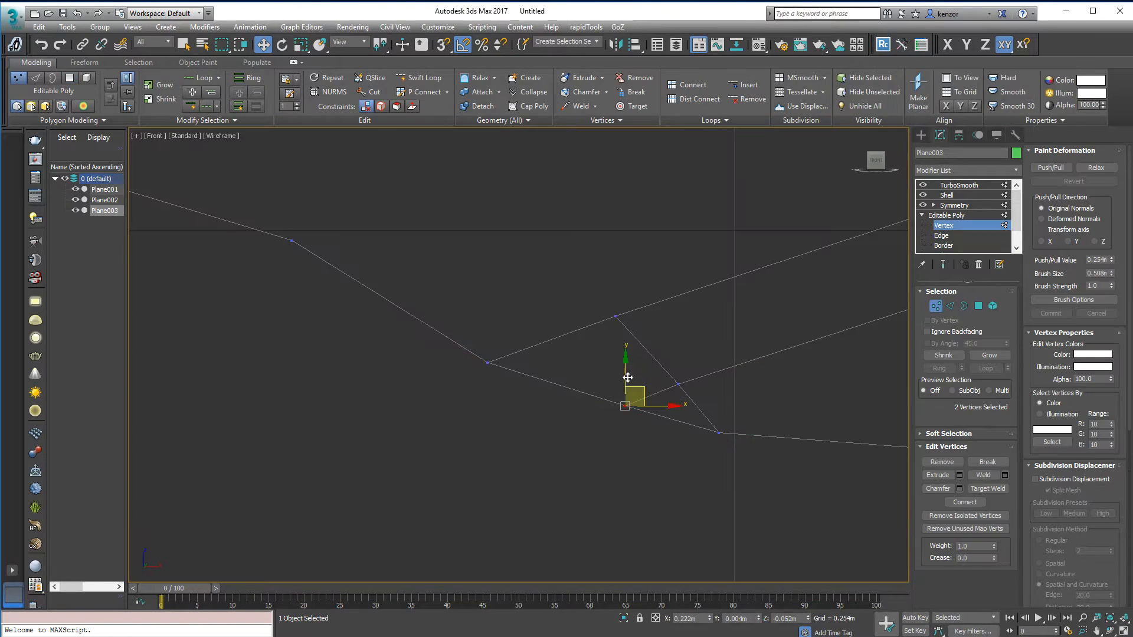
middle_click_drag(644, 386, 713, 337, "alt")
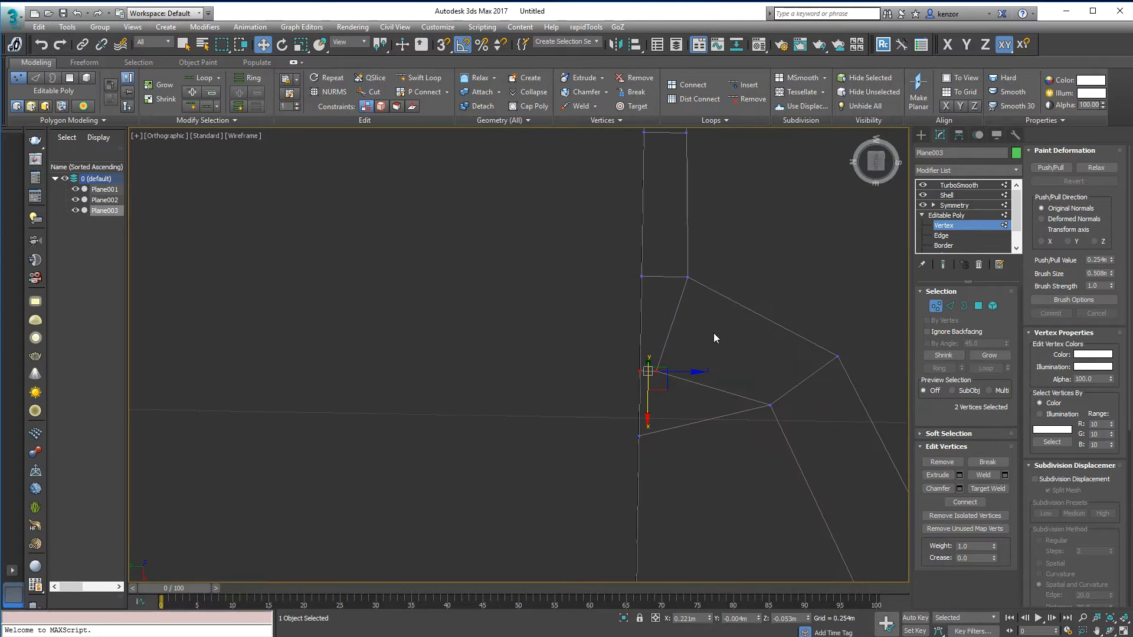
left_click(657, 371)
left_click_drag(619, 371, 640, 374)
Step: Show the end result in shaded display and nudge the selected neck vertex vertically along Z
middle_click_drag(665, 327, 850, 307, "alt")
left_click(938, 265)
mouse_move(673, 292)
middle_mouse_down("alt")
mouse_move(678, 284)
mouse_move(653, 265)
mouse_move(677, 281)
mouse_move(661, 291)
mouse_move(660, 259)
mouse_move(644, 348)
mouse_move(637, 323)
middle_mouse_up("alt")
key("F3")
left_click_drag(637, 321, 637, 320)
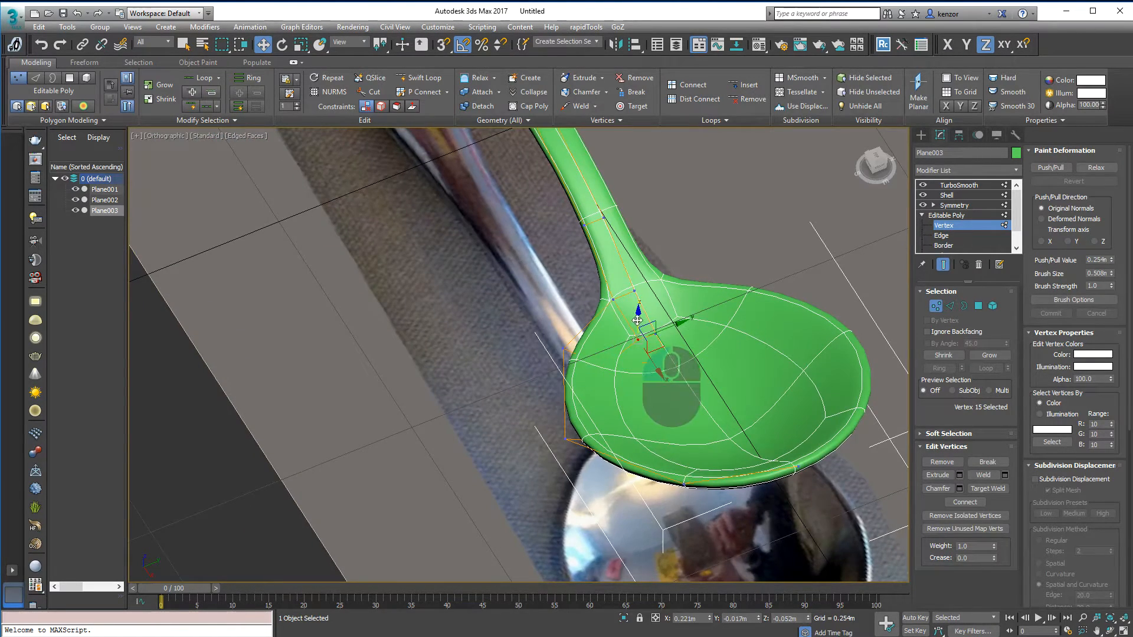
Step: Leave vertex editing and examine the spoon's shape from several angles and against the side reference in the front view
scroll(638, 326, "down", 4)
middle_click_drag(640, 330, 768, 313, "alt")
left_click(937, 306)
middle_click_drag(838, 285, 690, 246, "alt")
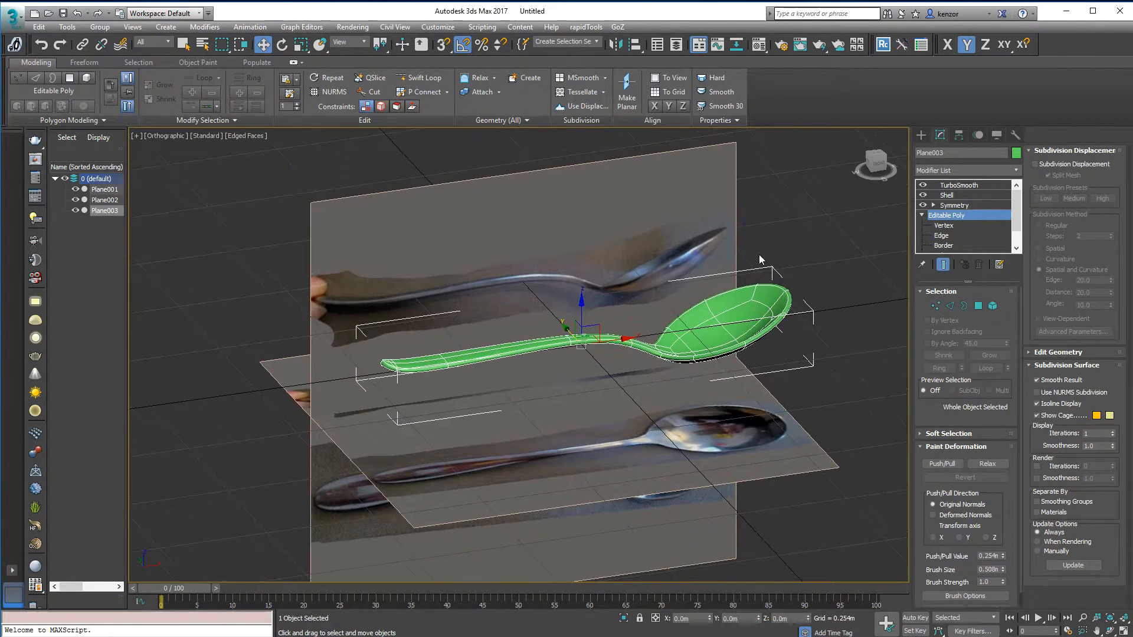
middle_click_drag(788, 240, 766, 273, "alt")
middle_click_drag(765, 275, 802, 242, "ctrl+alt")
left_click(877, 163)
middle_click_drag(542, 302, 662, 256)
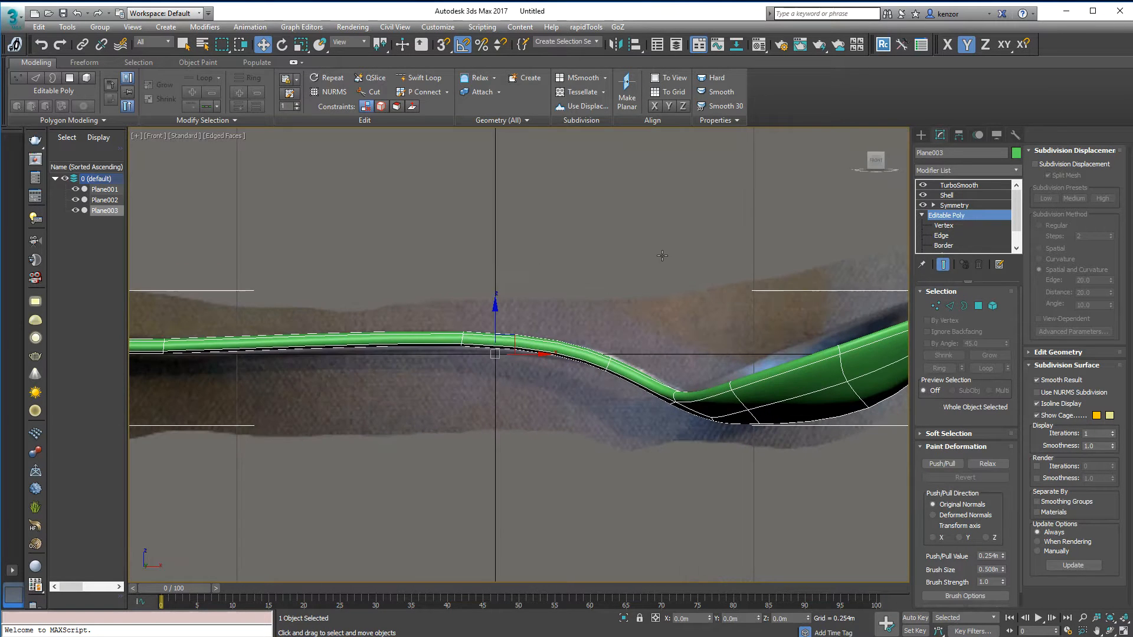
scroll(694, 262, "down", 2)
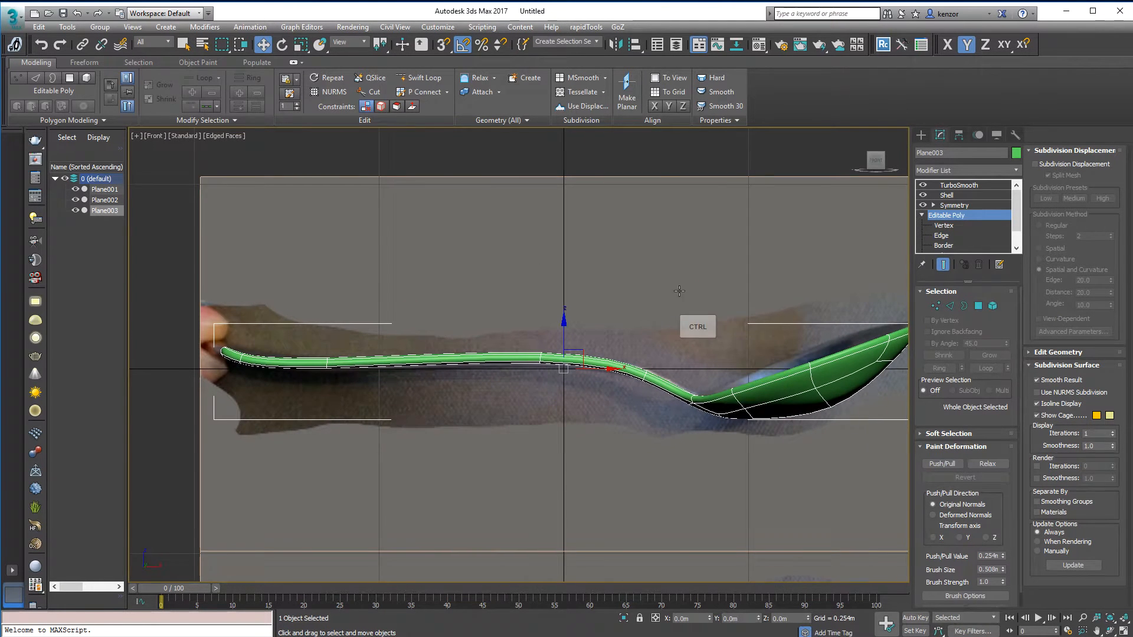
middle_click_drag(621, 264, 729, 329, "alt")
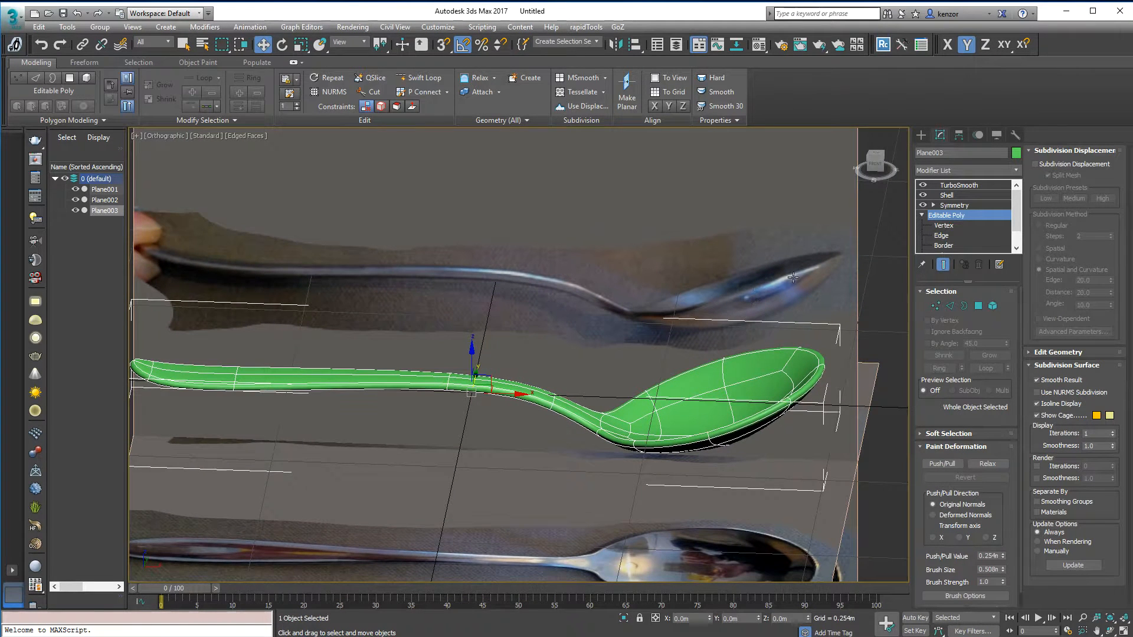
Step: Set the Shell modifier's inner amount to 0.007 m and compare the spoon's thickness with the side reference
middle_click_drag(432, 278, 494, 223, "alt")
left_click(876, 161)
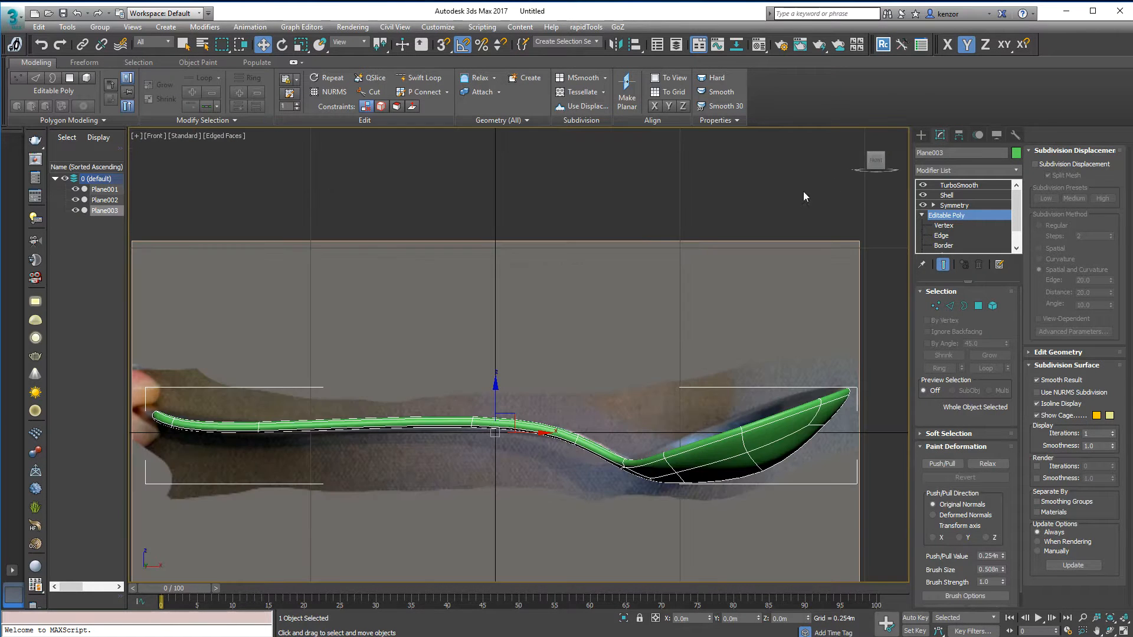
middle_click_drag(702, 262, 656, 245)
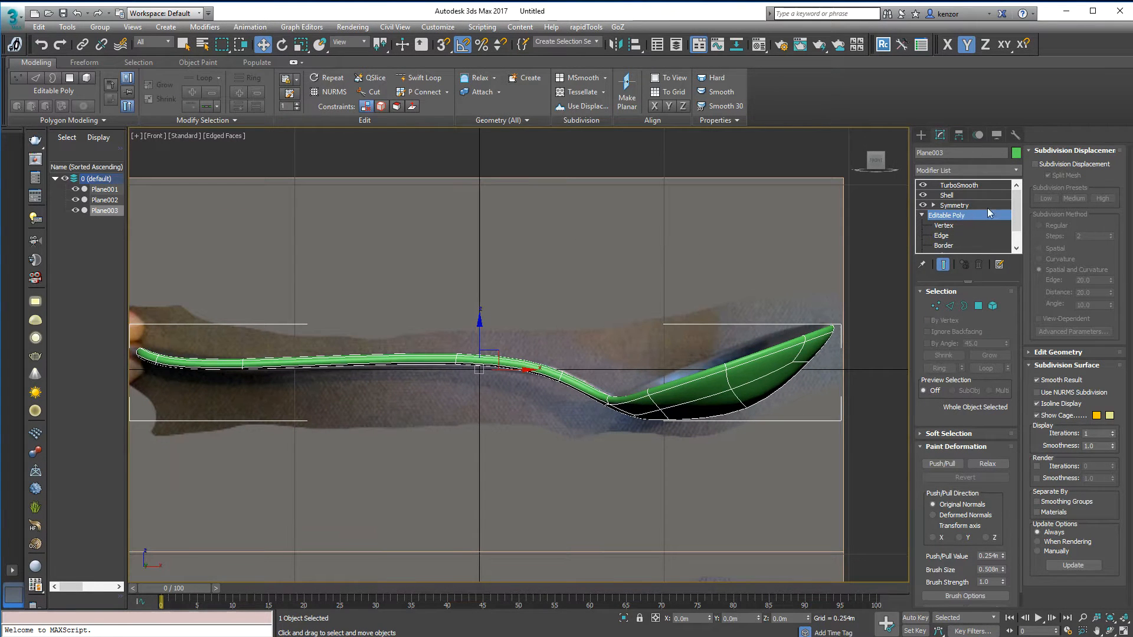
left_click(987, 195)
middle_click_drag(829, 322, 855, 347, "alt")
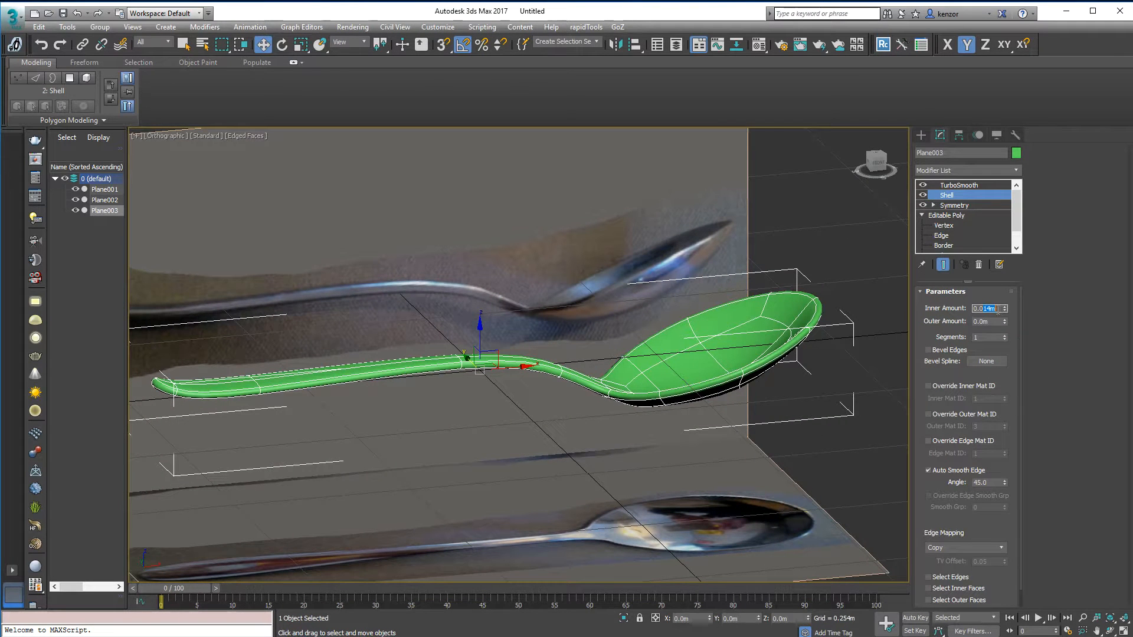
type("0.007")
key("Return")
middle_click_drag(744, 278, 876, 187, "alt")
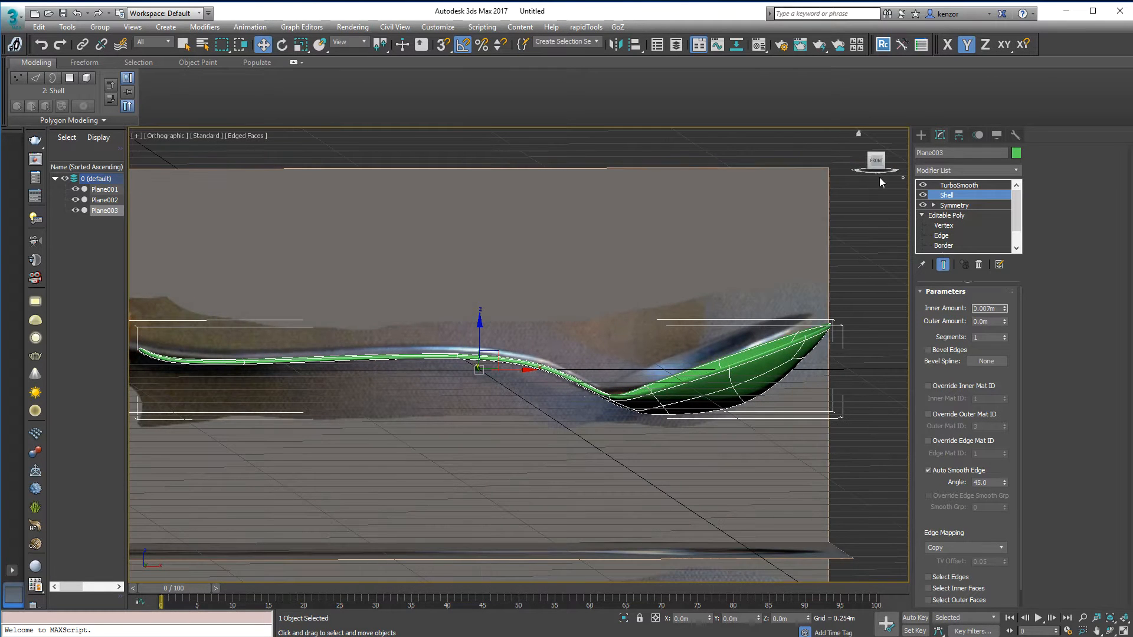
left_click(878, 162)
Step: Try a Shell inner amount of 0.001 m, then set it to 0.01 m
double_click(987, 308)
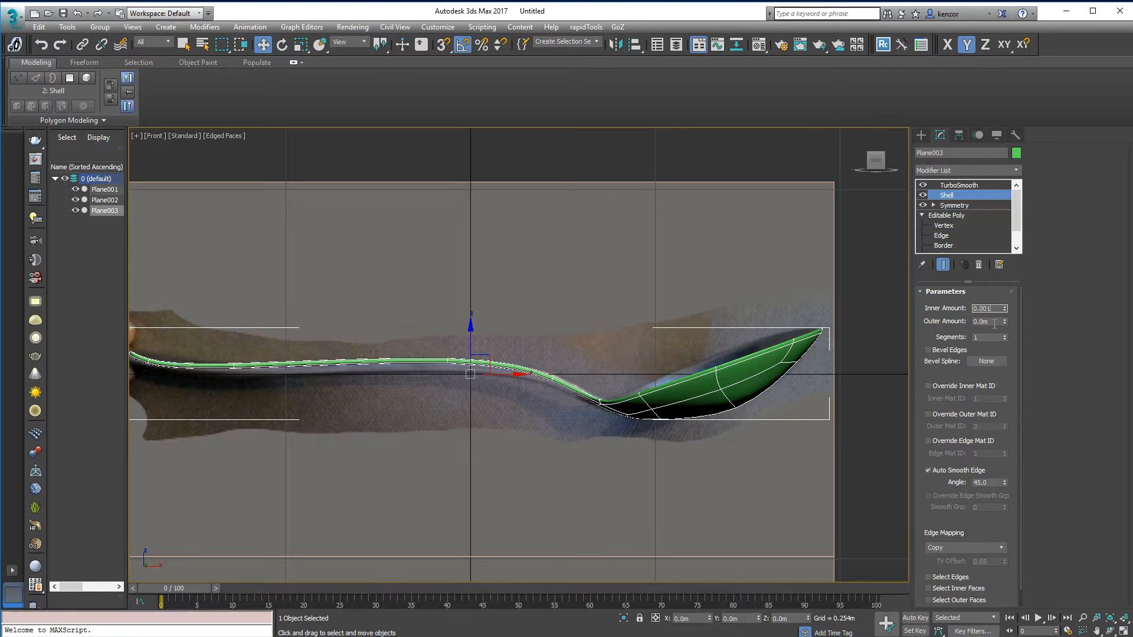
type("0.001")
key("Tab")
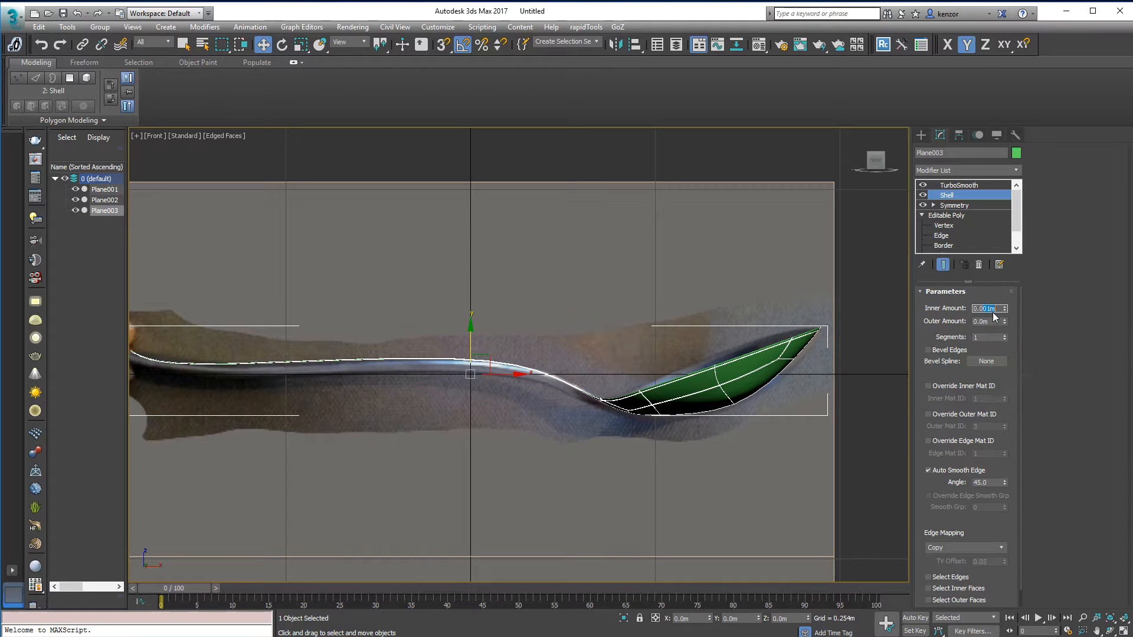
type("0.01")
key("Tab")
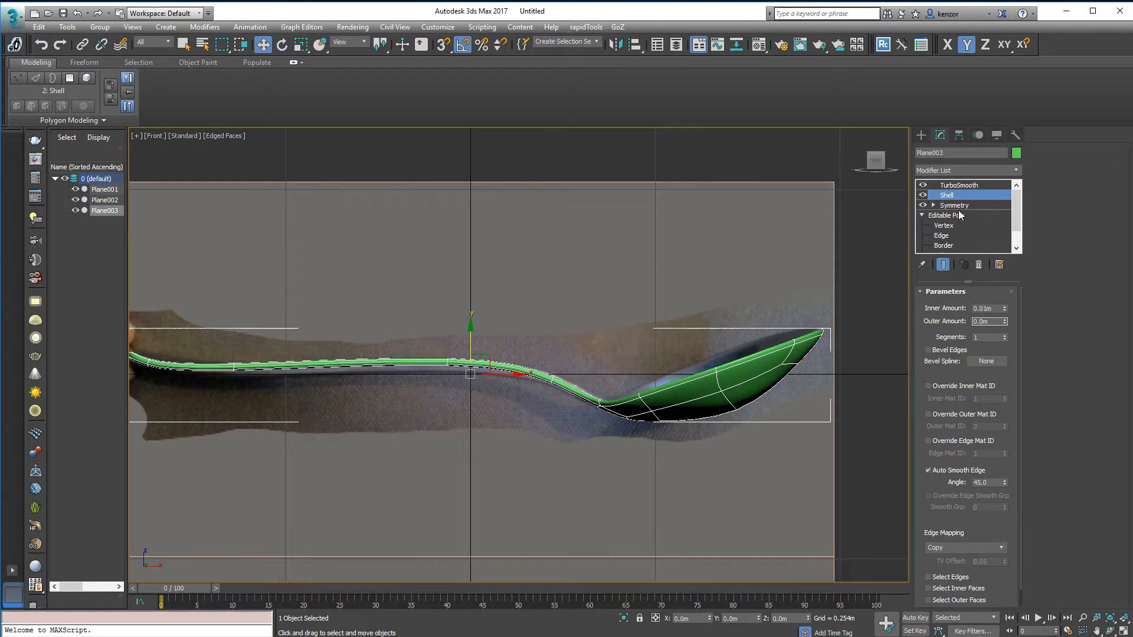
Step: Edit the base mesh's vertices and move the rim vertex near the bowl's tip to about Y -0.069 m, Z 0.02 m
left_click(943, 226)
left_click(786, 358)
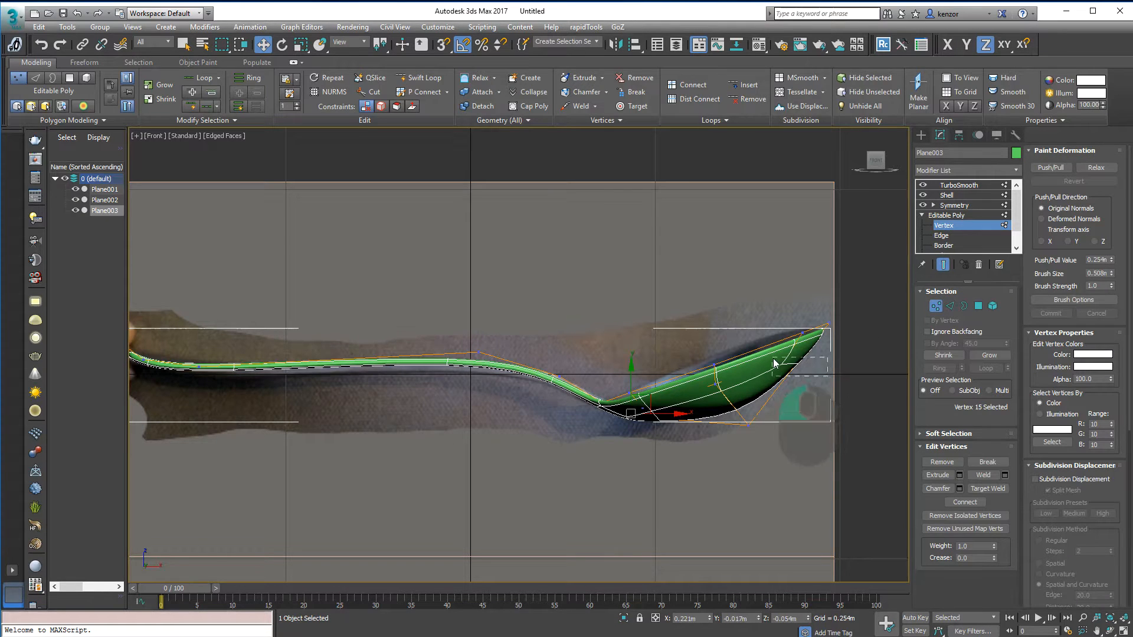
left_click_drag(805, 343, 810, 345)
middle_click_drag(810, 344, 859, 343, "alt")
left_click(852, 335)
left_click_drag(857, 346, 857, 346)
left_click(813, 356)
middle_click_drag(813, 357, 718, 352, "alt")
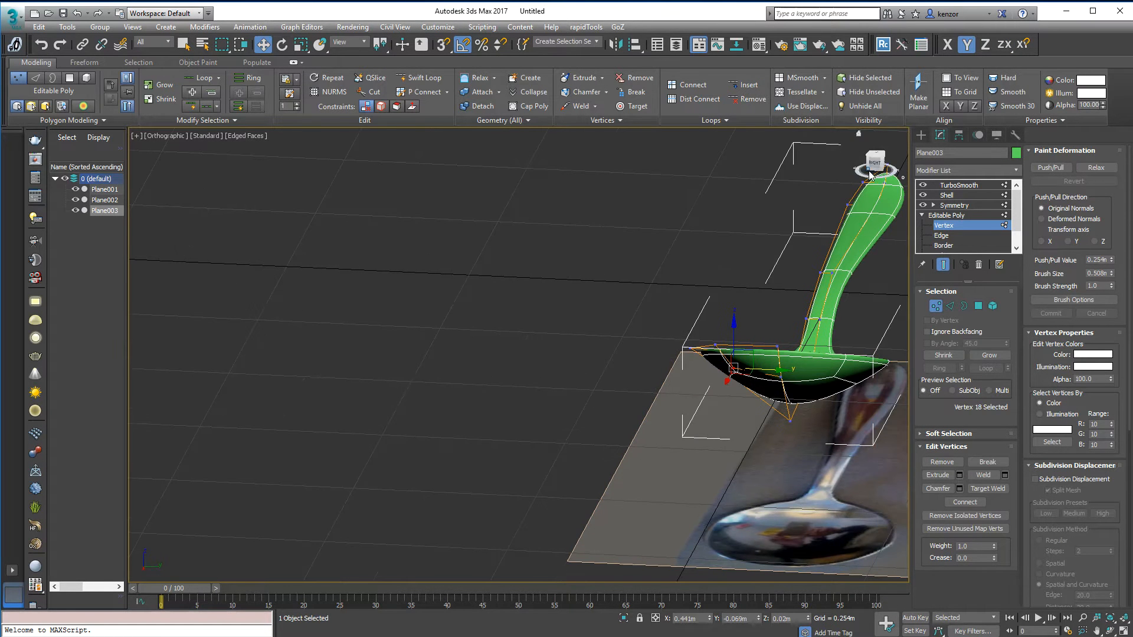
Step: Move the vertex at the middle of the bowl's rim lengthwise to about X 0.337 m
left_click(870, 173)
left_click(731, 336)
left_click_drag(760, 337, 753, 338)
mouse_move(749, 338)
middle_mouse_down("alt")
mouse_move(784, 340)
mouse_move(756, 342)
middle_mouse_up("alt")
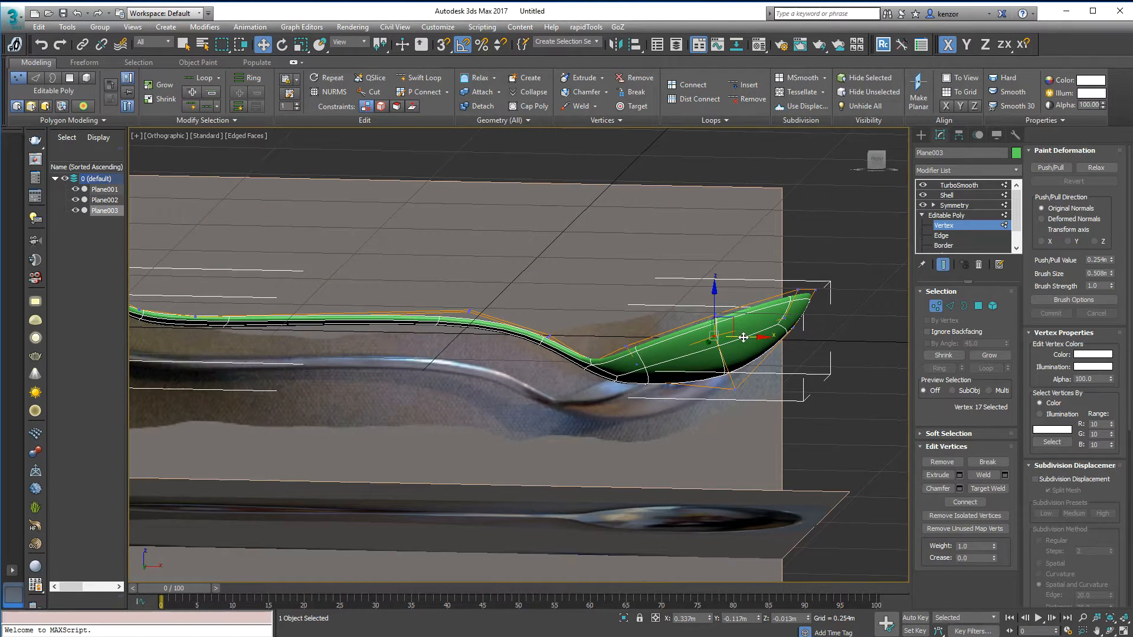
Step: Isolate the spoon and move the bowl vertex nearest the neck in the YZ plane to about Y -0.064 m, Z -0.052 m
middle_click_drag(636, 365, 731, 361, "alt")
left_click(625, 619)
middle_click_drag(732, 362, 644, 326, "alt")
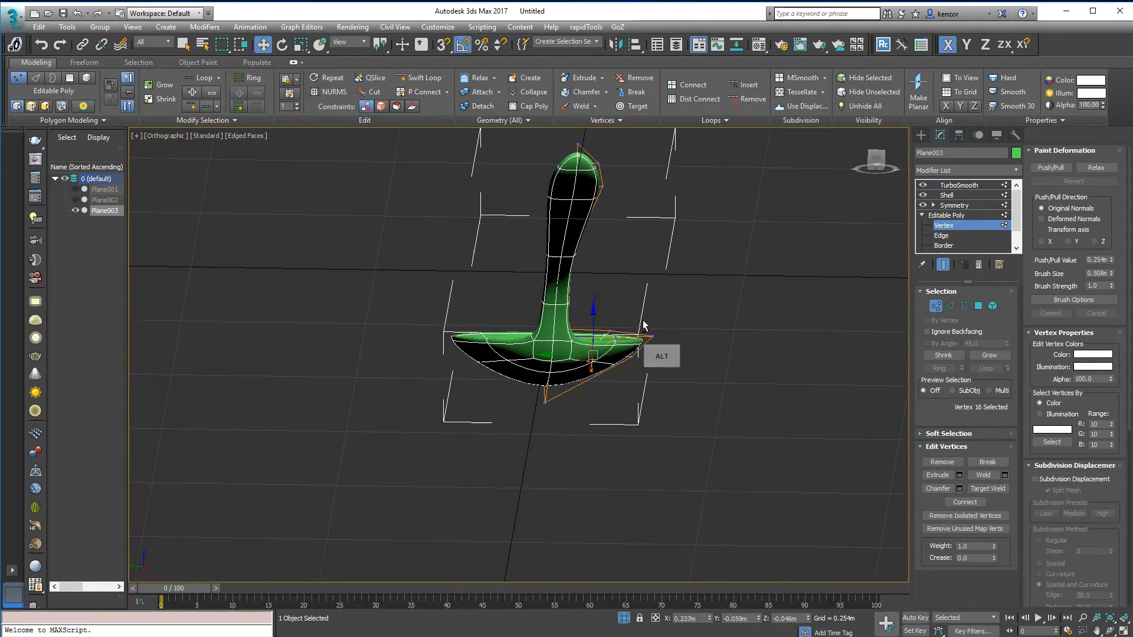
scroll(638, 326, "up", 4)
left_click_drag(550, 365, 561, 371)
middle_click_drag(560, 372, 599, 384, "alt")
scroll(467, 394, "down", 5)
Step: Leave vertex editing and add an Edit Poly modifier directly above Shell in the spoon's modifier stack
left_click(872, 163)
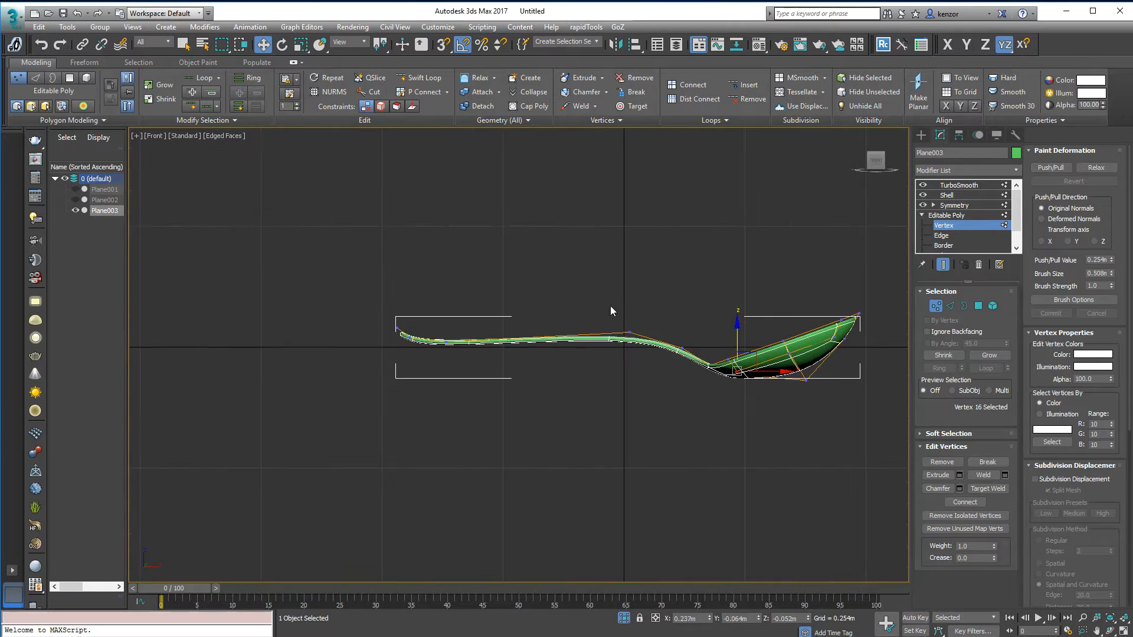
scroll(610, 306, "up", 3)
left_click(1000, 214)
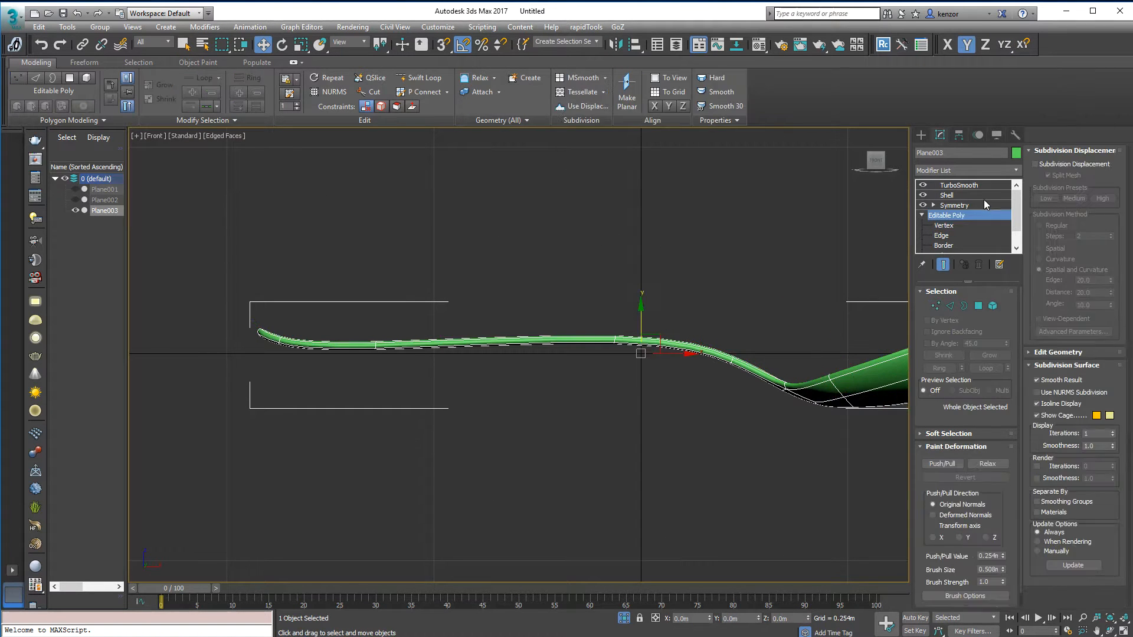
left_click(986, 195)
left_click(1017, 170)
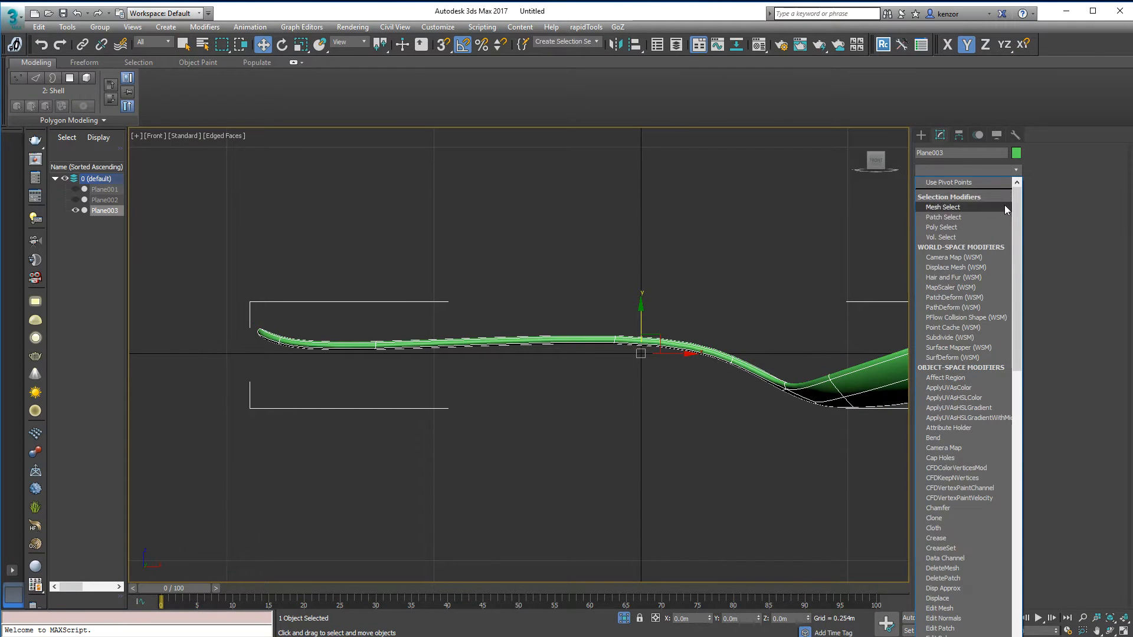
left_click_drag(1019, 230, 1004, 464)
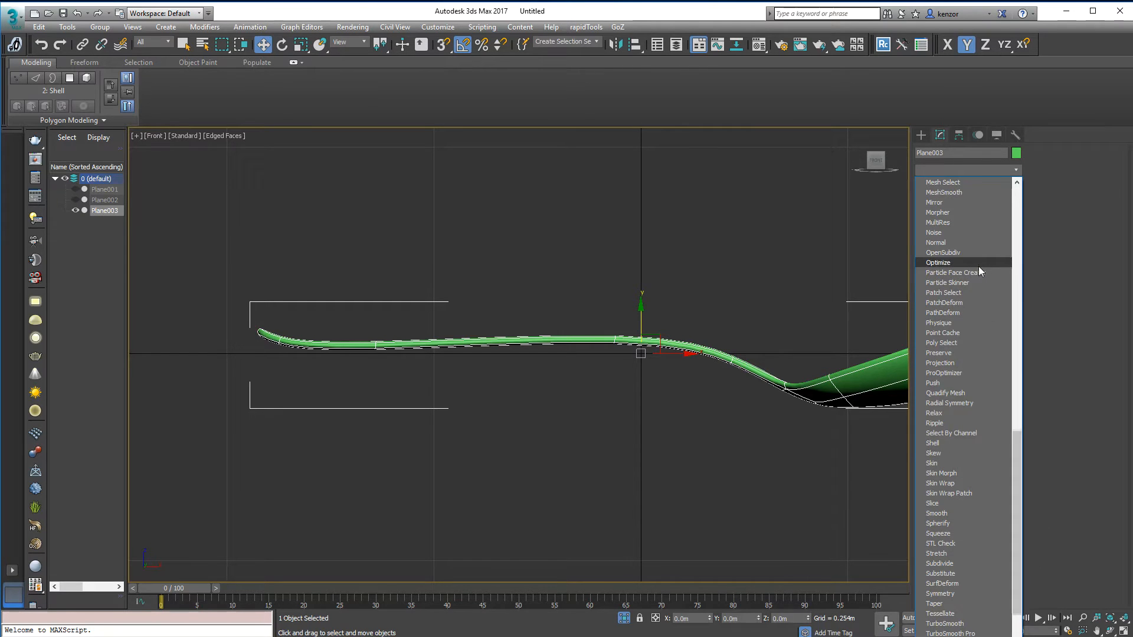
key("e")
key("e")
key("e")
key("e")
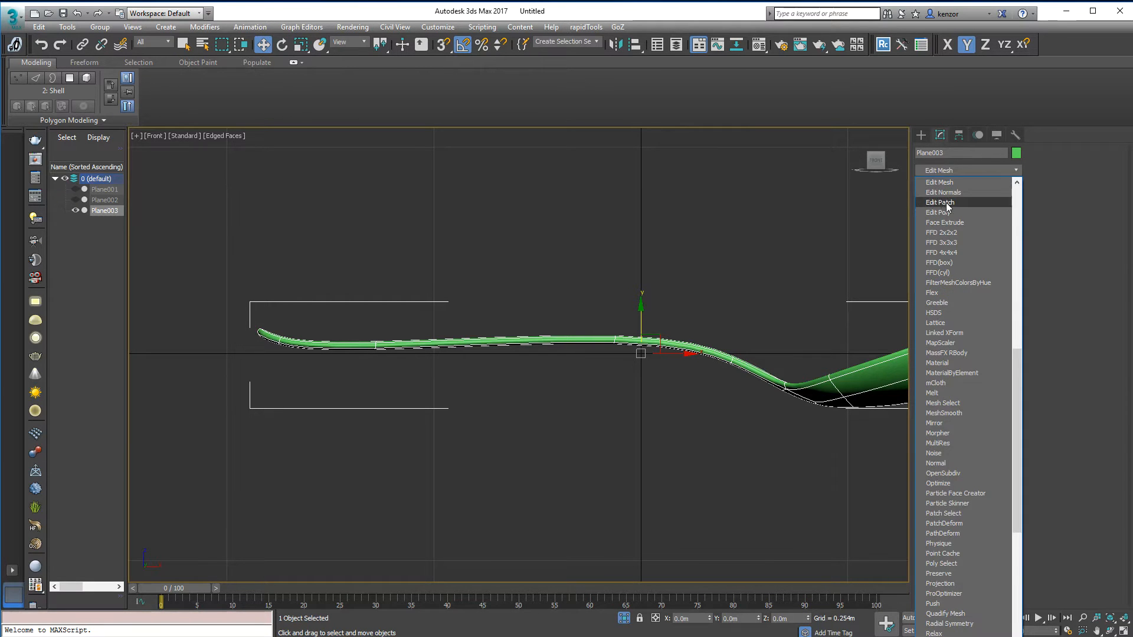
key("Return")
Step: Select the underside vertices along the handle with the end result hidden, then lower them with it shown to thicken the handle
scroll(670, 306, "up", 2)
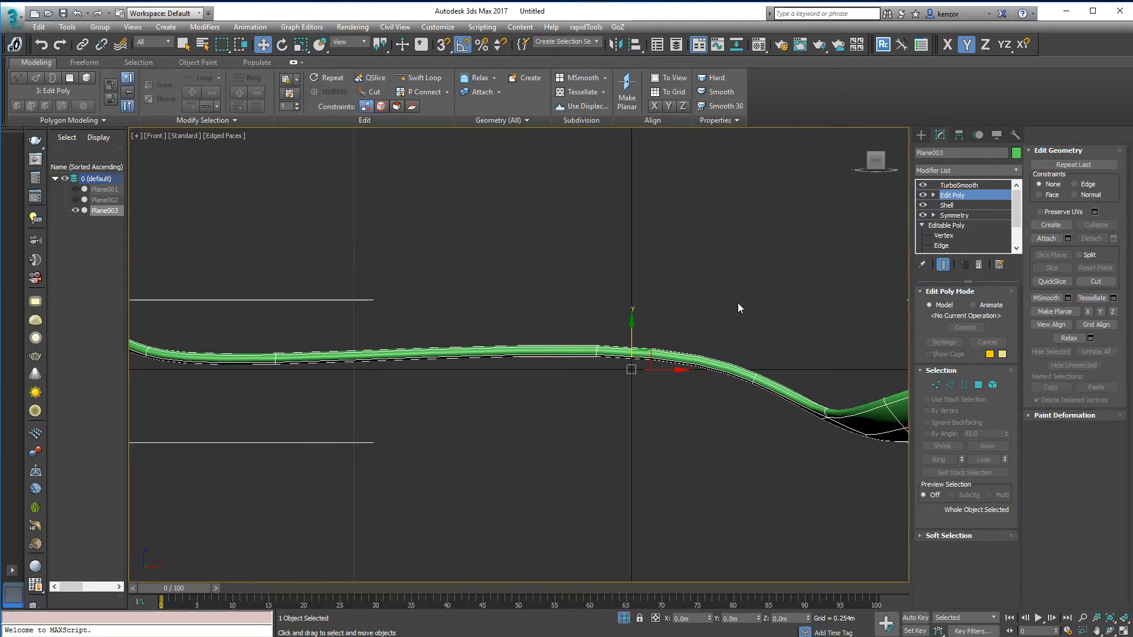
left_click(943, 264)
middle_click_drag(675, 314, 757, 310)
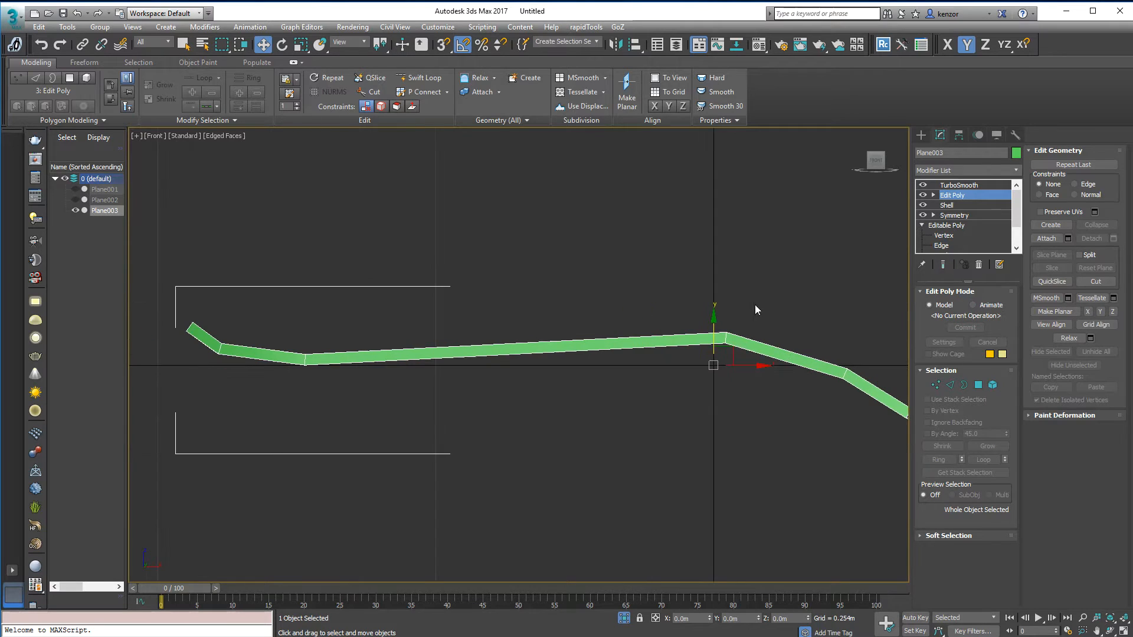
left_click(936, 384)
left_click_drag(740, 373, 709, 356)
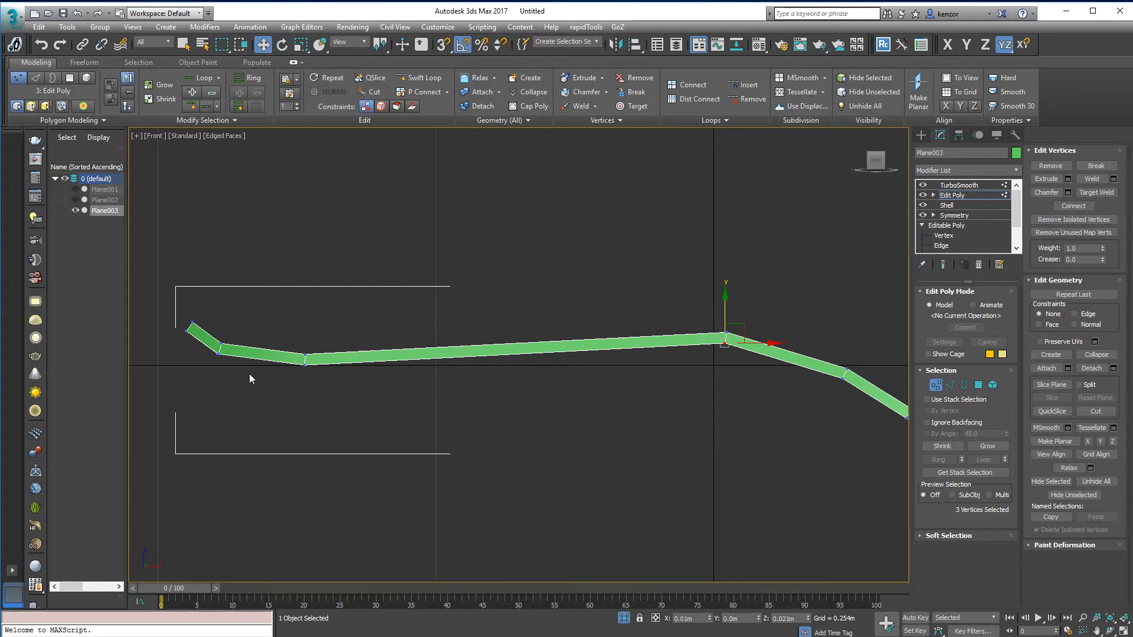
left_click_drag(334, 387, 333, 385, "ctrl")
left_click(944, 264)
left_click_drag(414, 317, 416, 324)
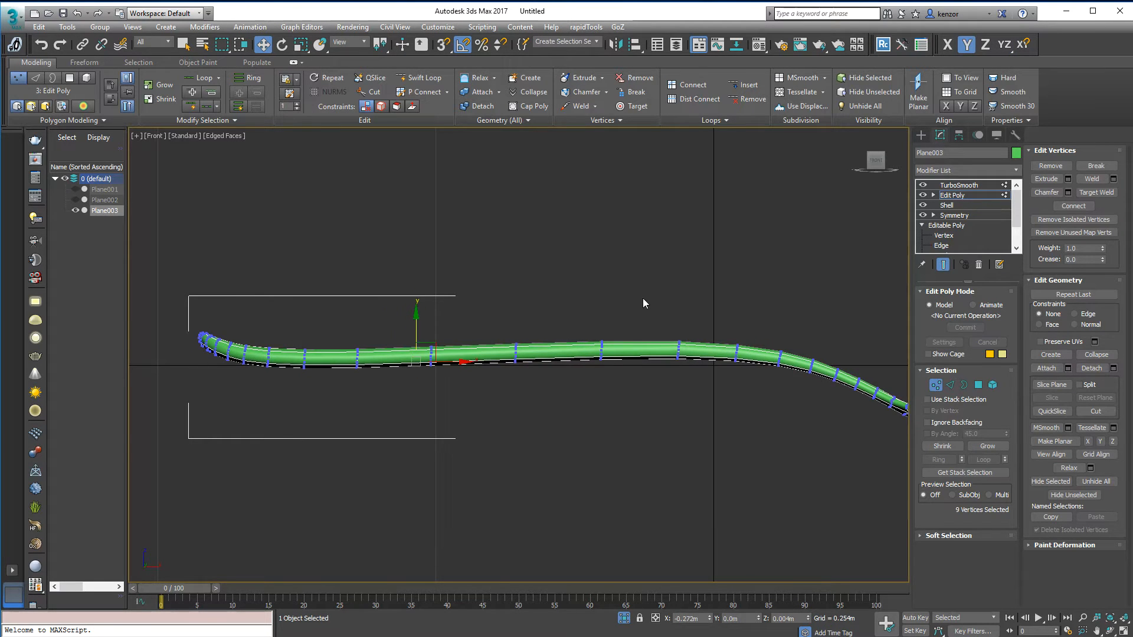
Step: Adjust the underside vertices at the neck with the end result hidden, then leave vertex editing and deselect the spoon
middle_click_drag(644, 304, 487, 306)
middle_click_drag(795, 332, 860, 327)
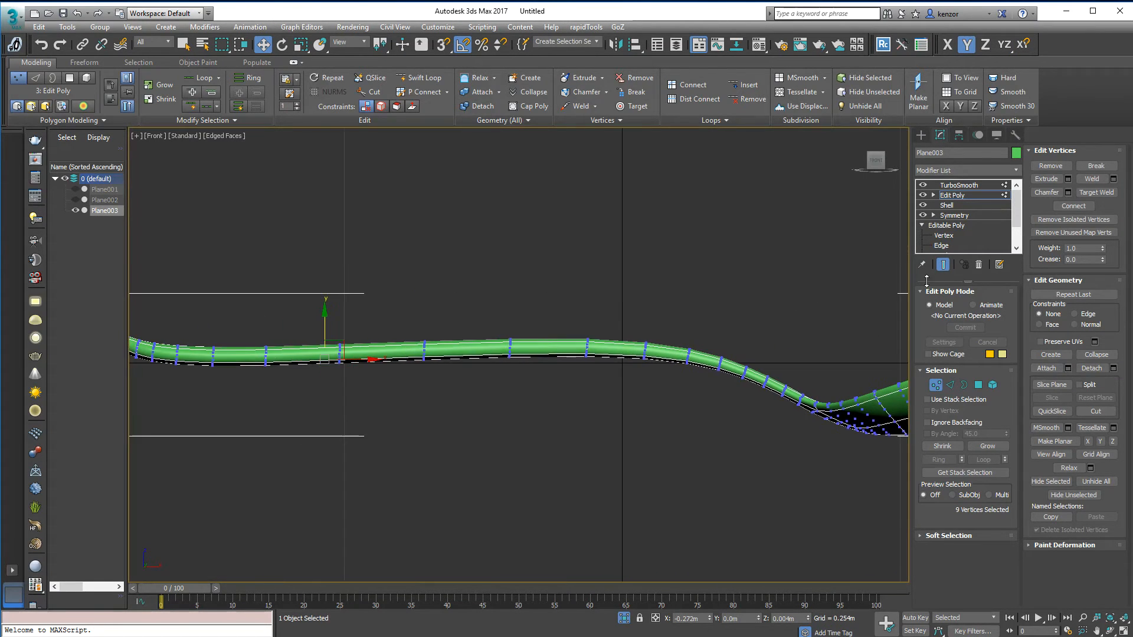
left_click(944, 266)
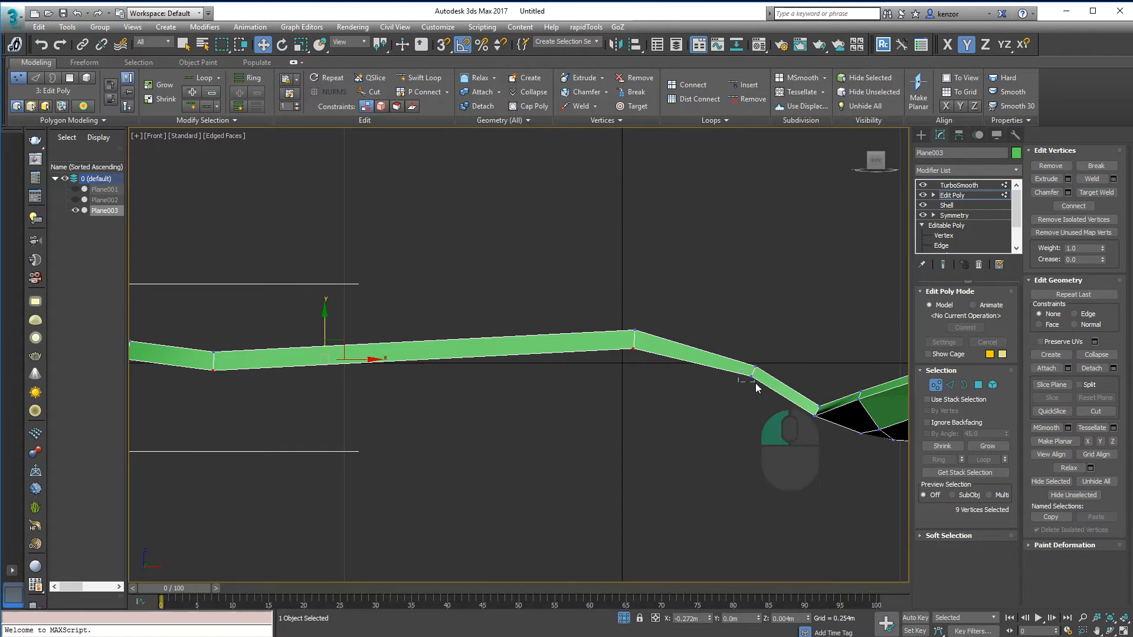
left_click_drag(767, 360, 765, 364)
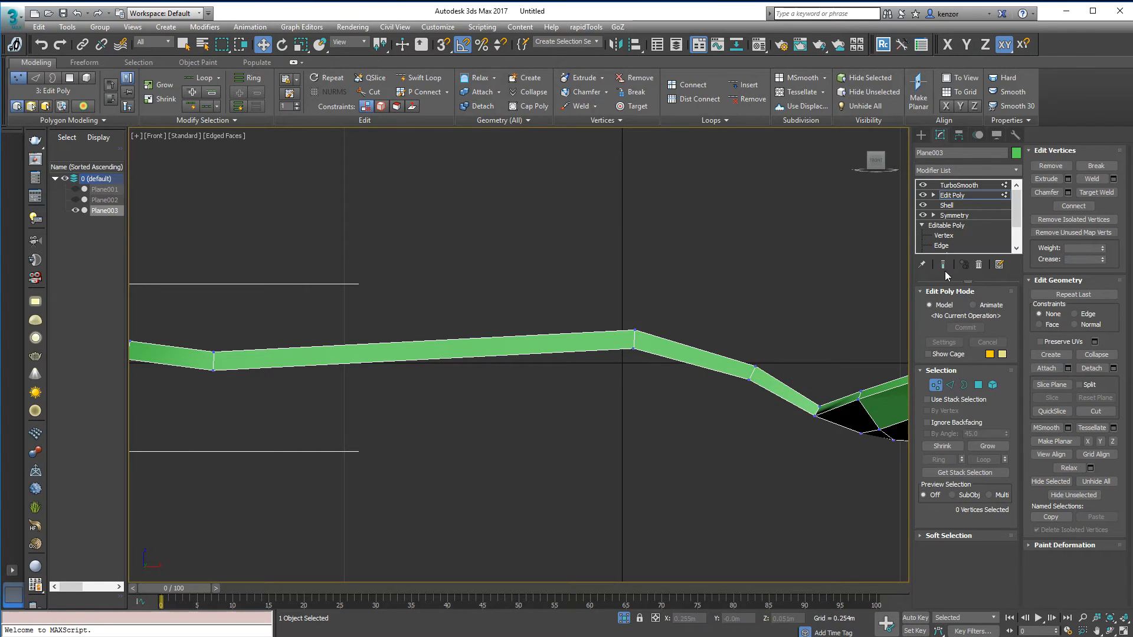
left_click(935, 385)
left_click(849, 316)
Step: Examine the smoothed spoon from several angles and display it in default shading without edged faces
middle_click_drag(808, 291, 754, 367, "alt")
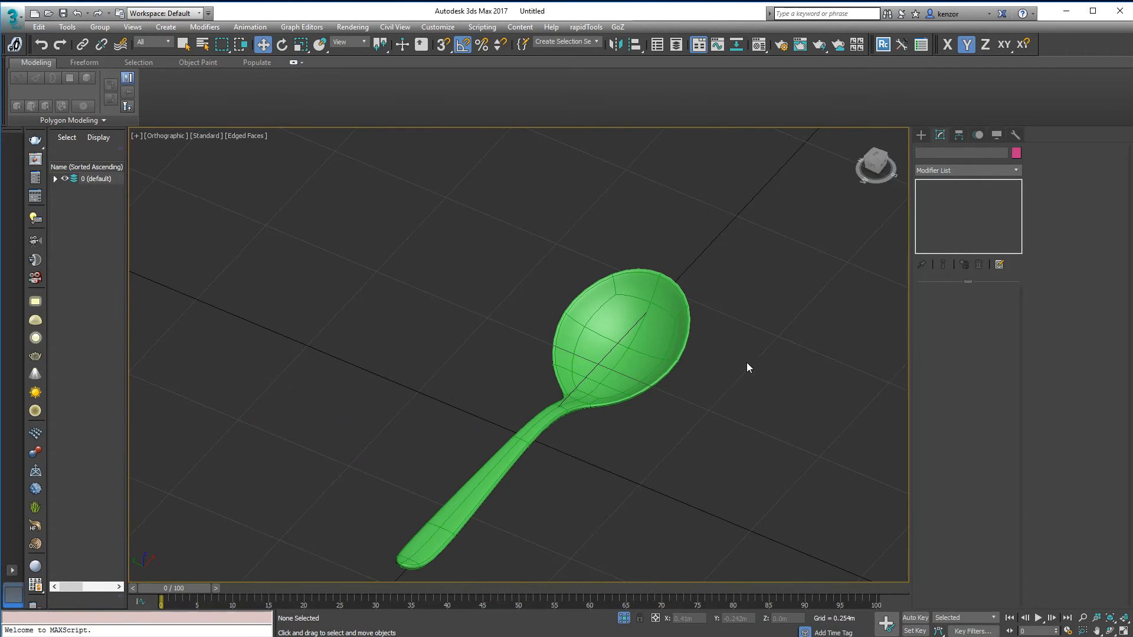
middle_click_drag(688, 458, 594, 468, "alt")
left_click(683, 422)
middle_click_drag(686, 357, 713, 385, "alt")
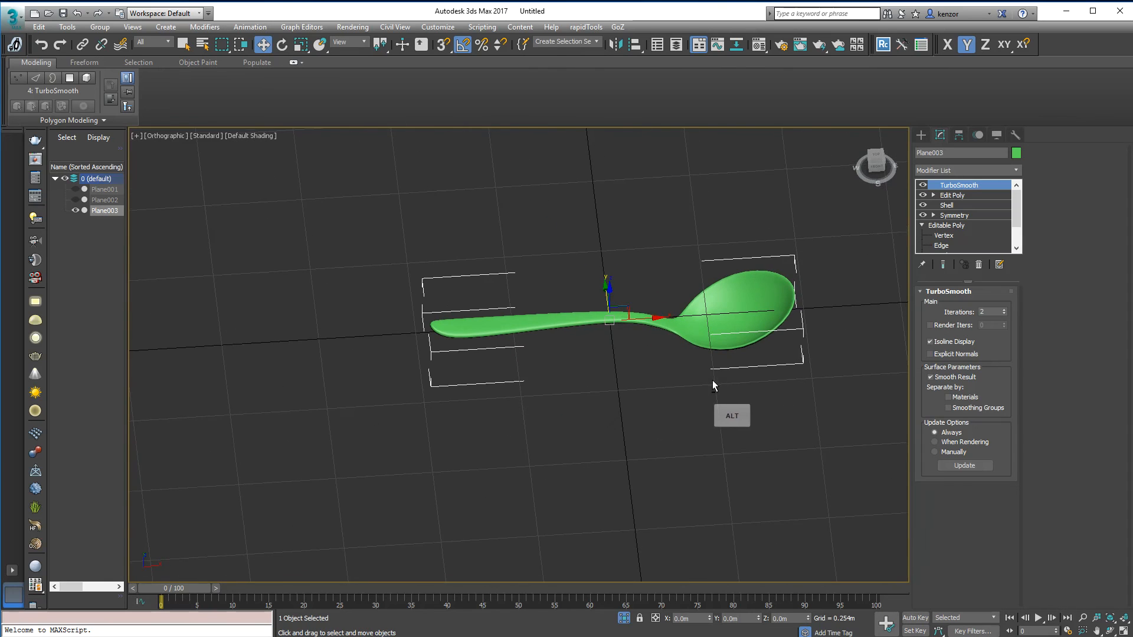